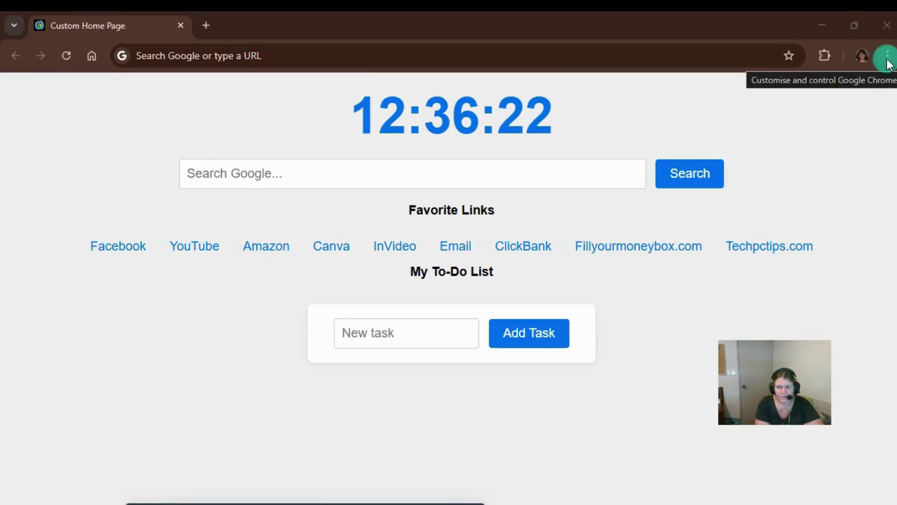
# - Go to Settings > Privacy and security and open the Delete browsing data dialog
pyautogui.click(888, 57)
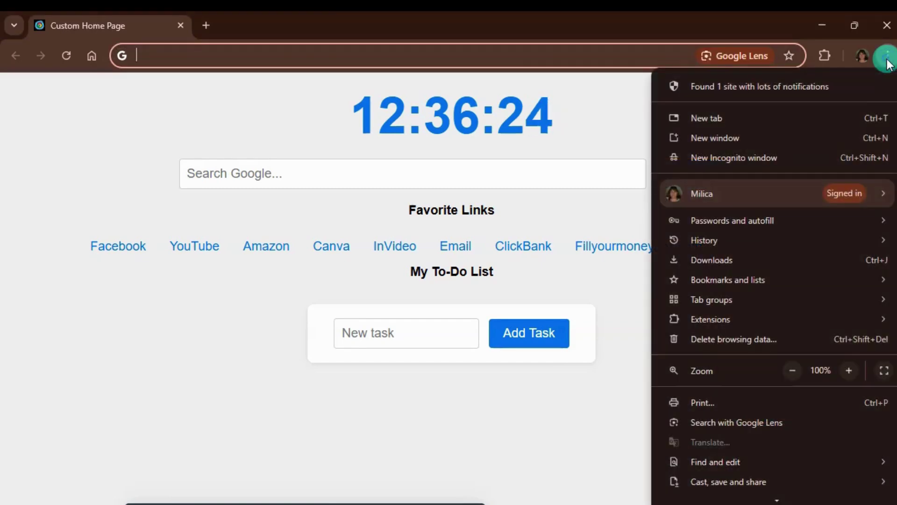
pyautogui.scroll(-3, 773, 184)
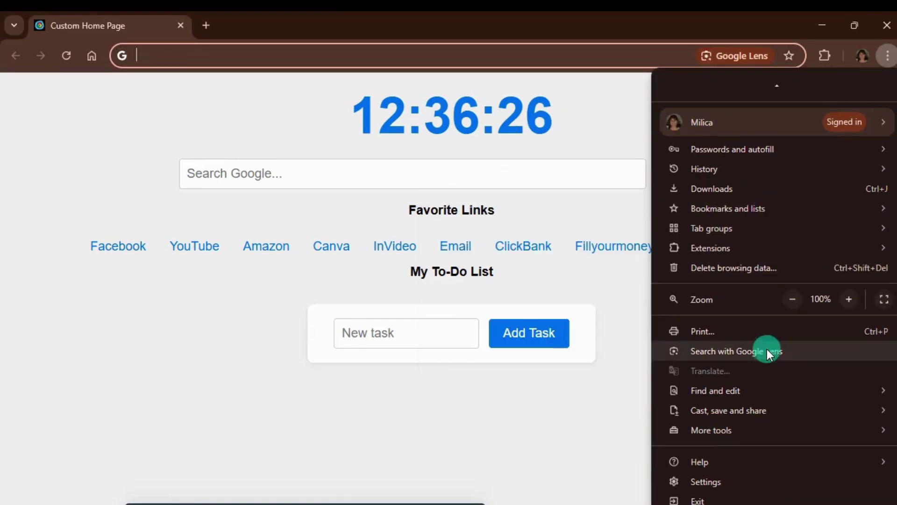
pyautogui.click(711, 482)
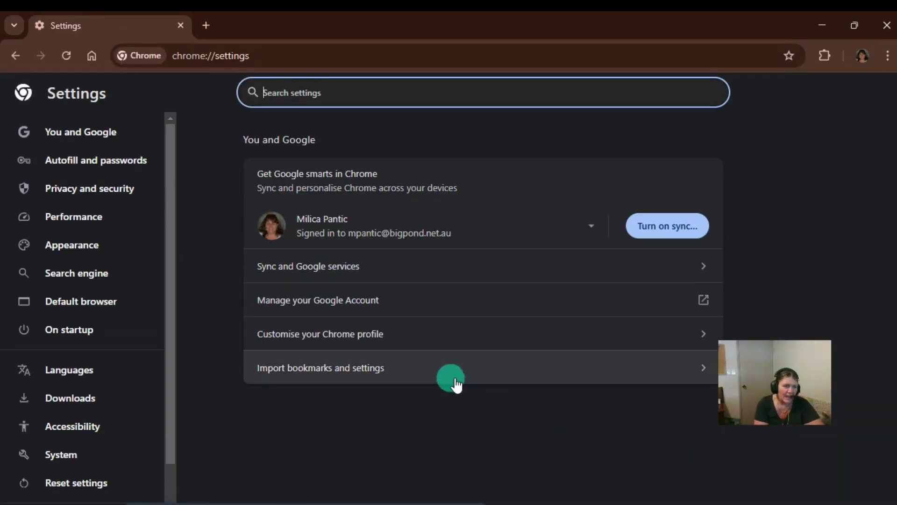
pyautogui.click(72, 192)
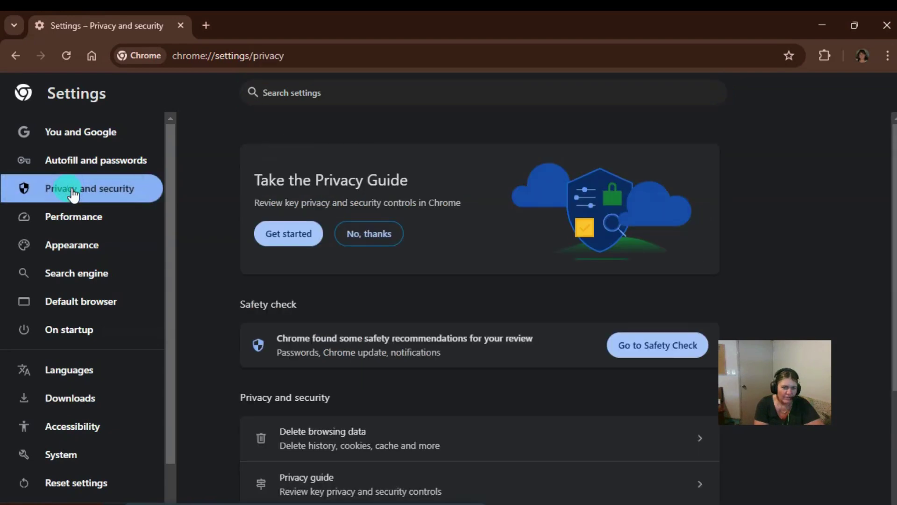
pyautogui.scroll(-4, 356, 209)
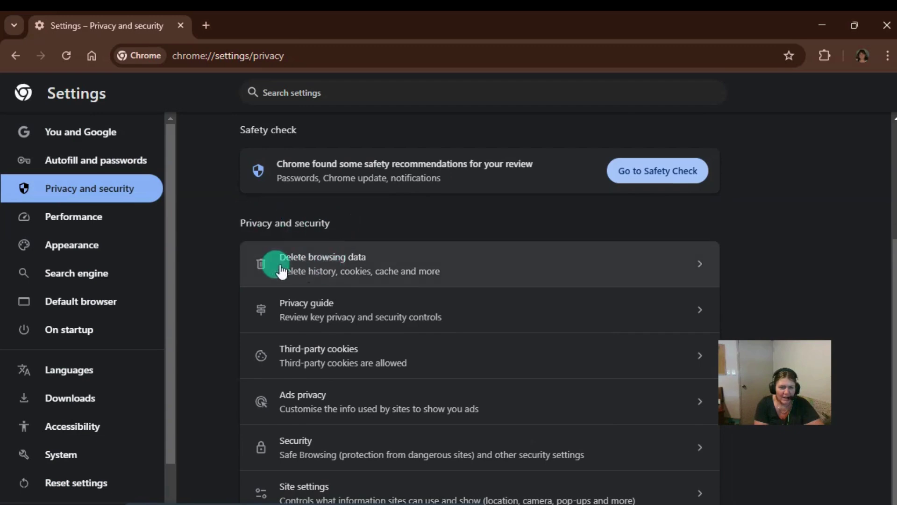
pyautogui.click(363, 264)
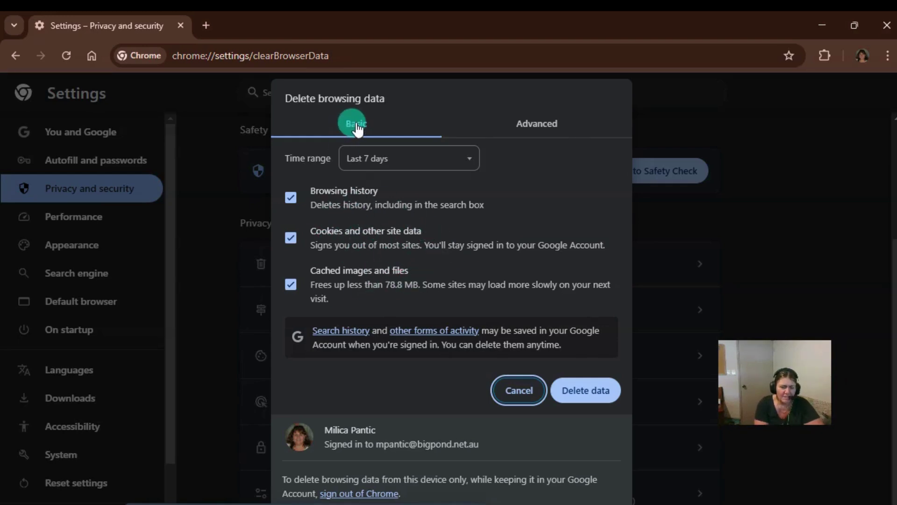
pyautogui.click(552, 125)
pyautogui.scroll(-2, 417, 252)
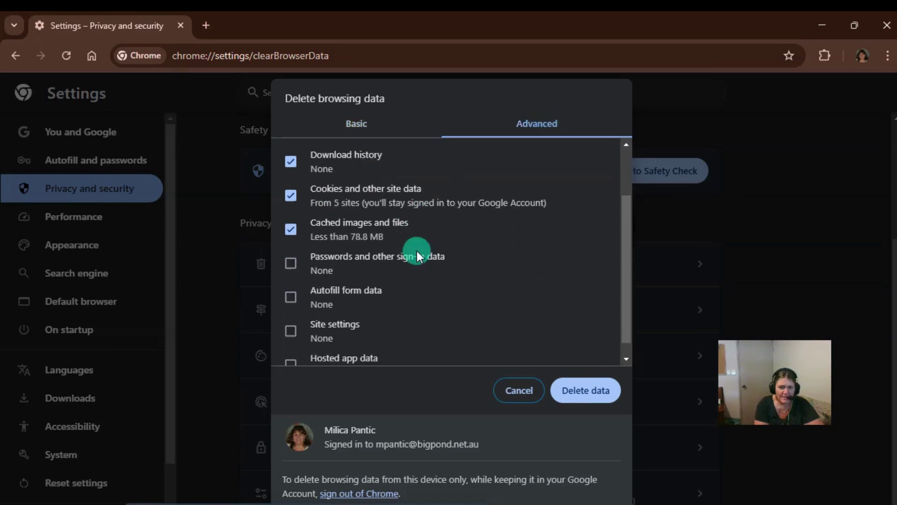
pyautogui.scroll(-1, 411, 254)
pyautogui.scroll(2, 356, 251)
pyautogui.scroll(-2, 375, 236)
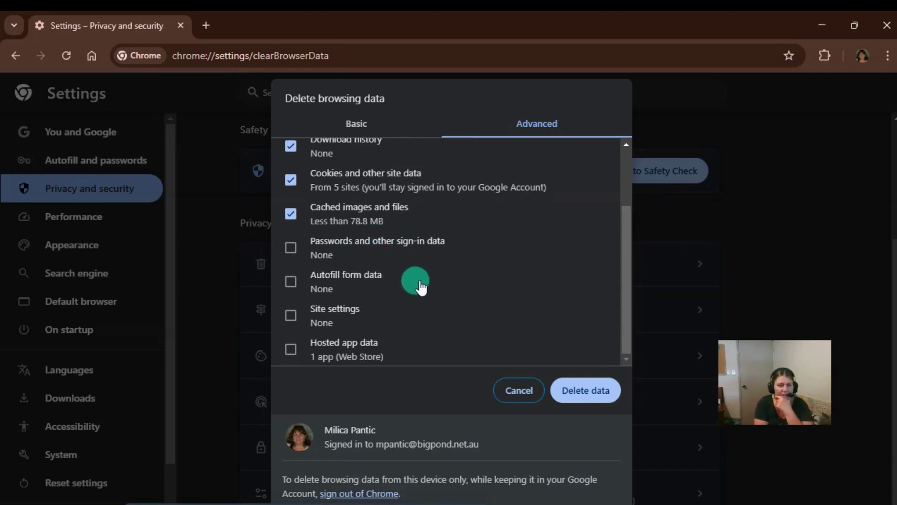
pyautogui.scroll(2, 355, 282)
pyautogui.scroll(-2, 332, 297)
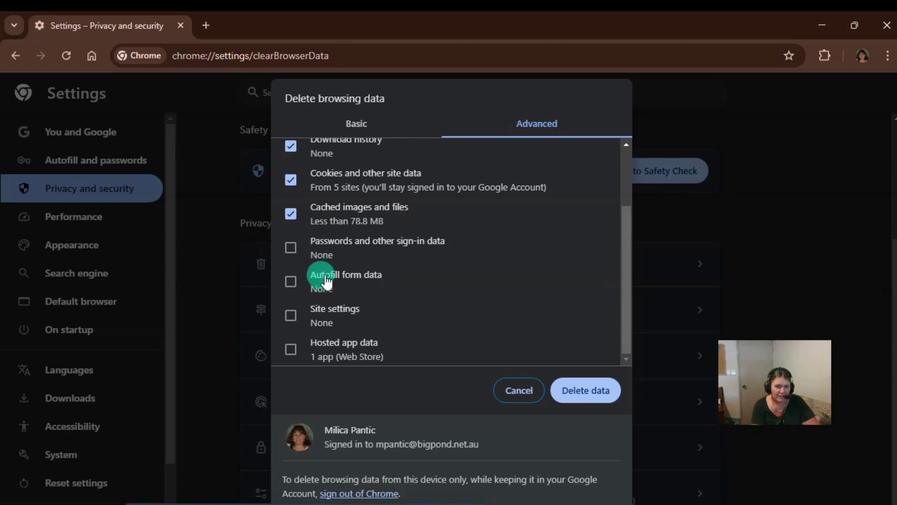
pyautogui.scroll(3, 409, 268)
pyautogui.click(359, 125)
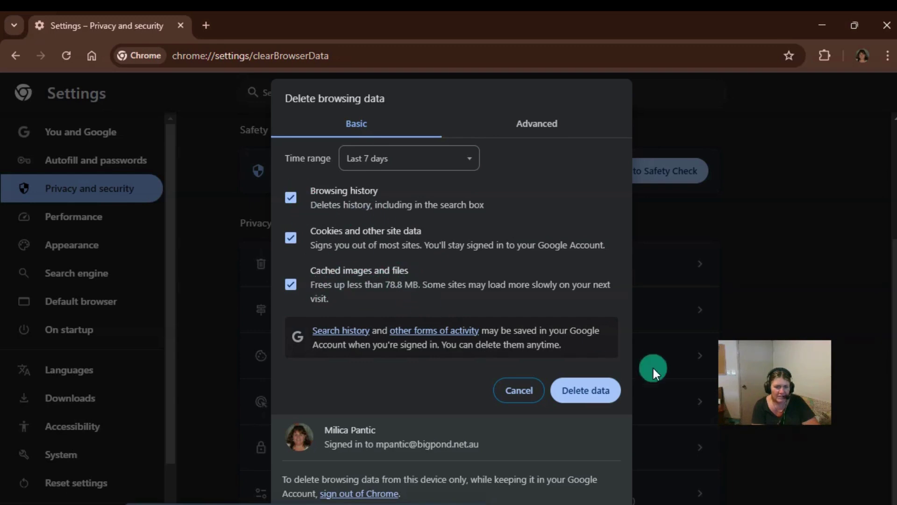
# - Delete the last 7 days of history, cookies and cached images and files
pyautogui.click(594, 395)
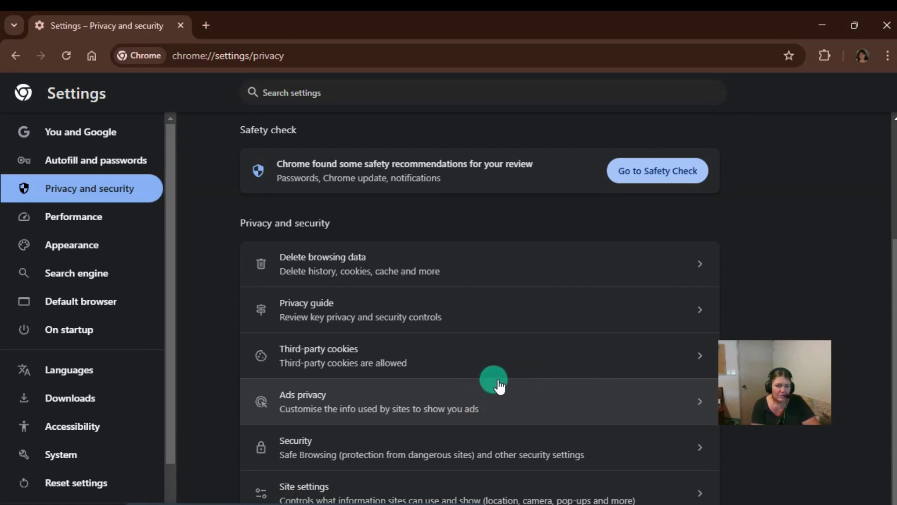
pyautogui.scroll(2, 498, 384)
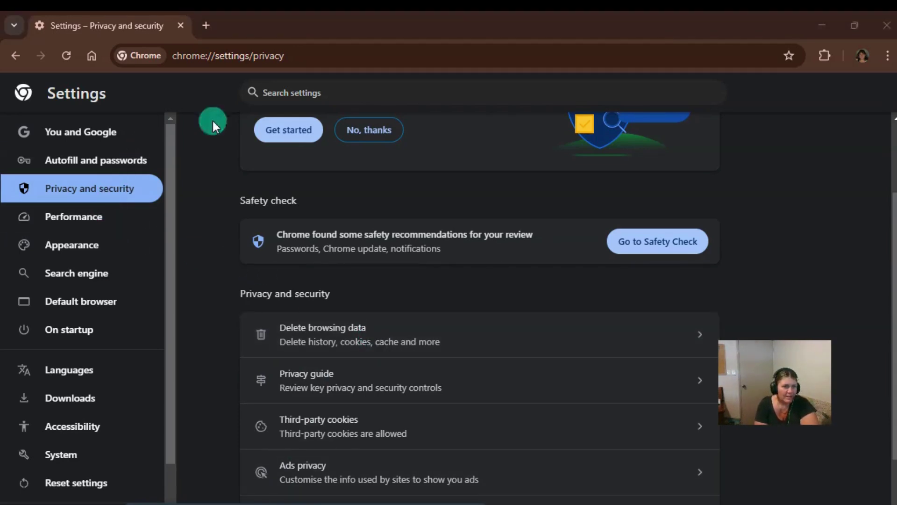
# - Open Performance settings to show Memory Saver on at Balanced and the Speed section
pyautogui.scroll(1, 818, 229)
pyautogui.scroll(2, 818, 234)
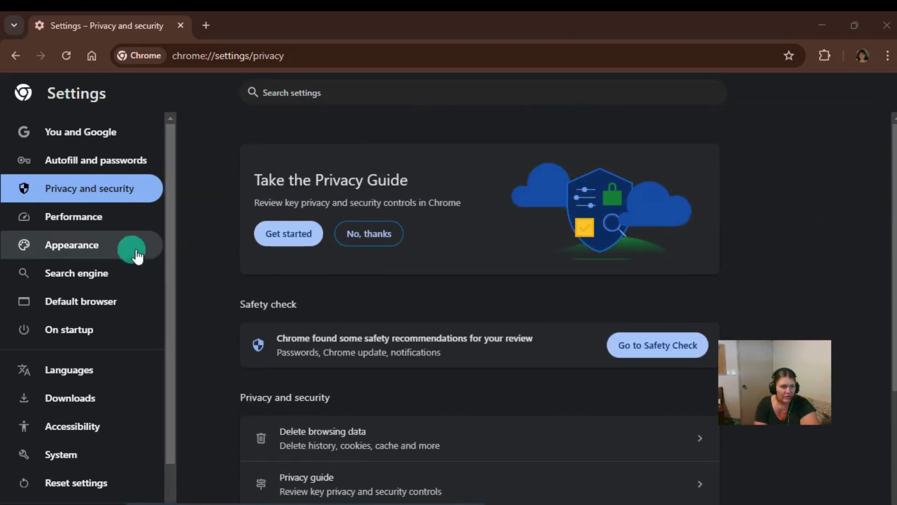
pyautogui.click(72, 219)
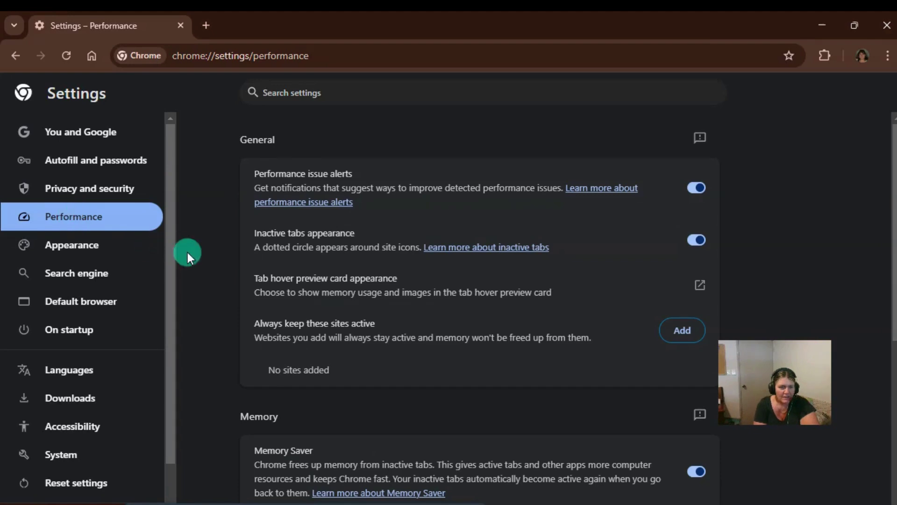
pyautogui.scroll(-5, 217, 253)
pyautogui.scroll(-1, 217, 253)
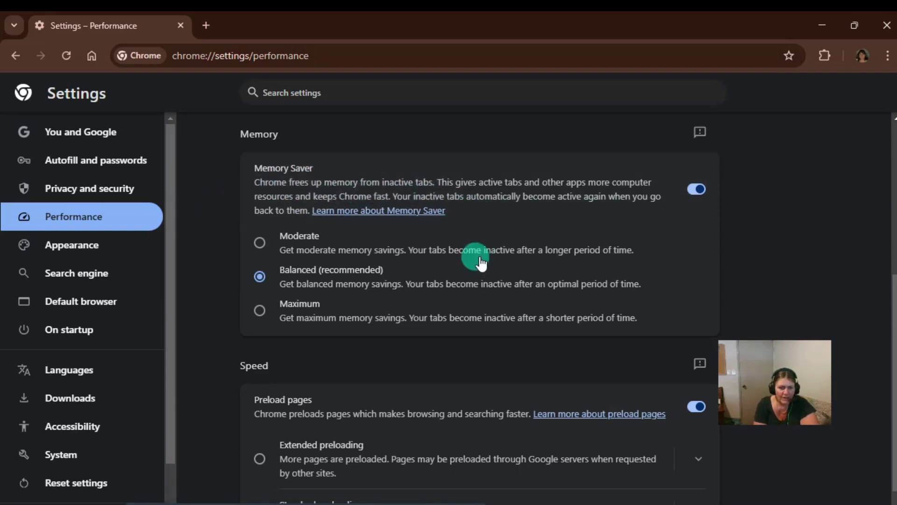
pyautogui.scroll(-1, 475, 257)
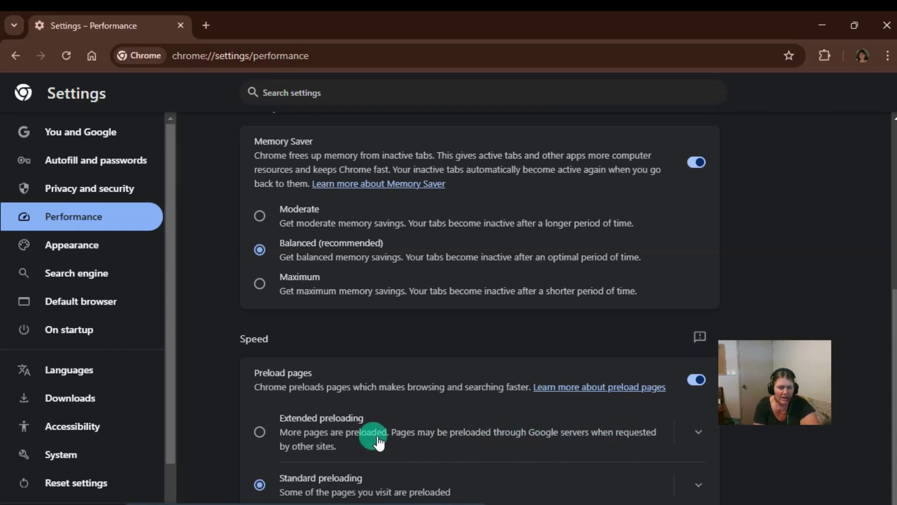
# - Select Extended preloading under Speed > Preload pages
pyautogui.click(259, 433)
pyautogui.click(700, 258)
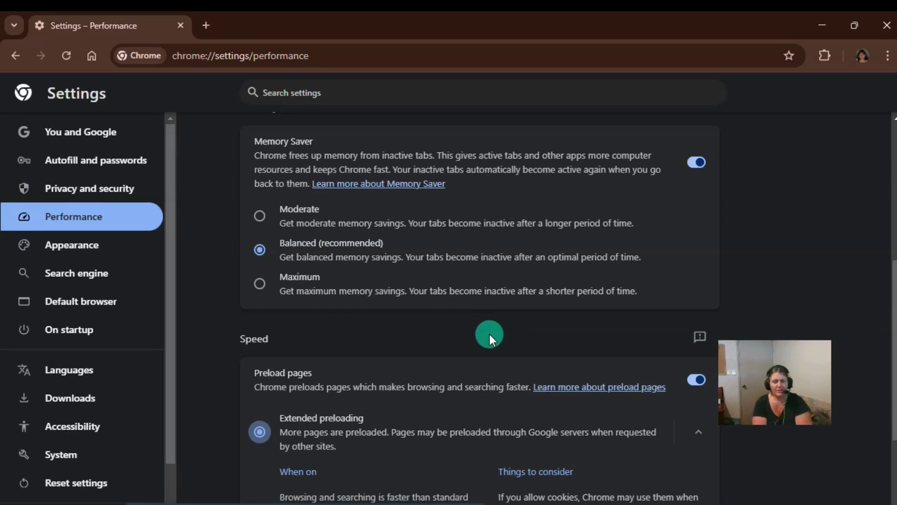
pyautogui.scroll(-1, 196, 279)
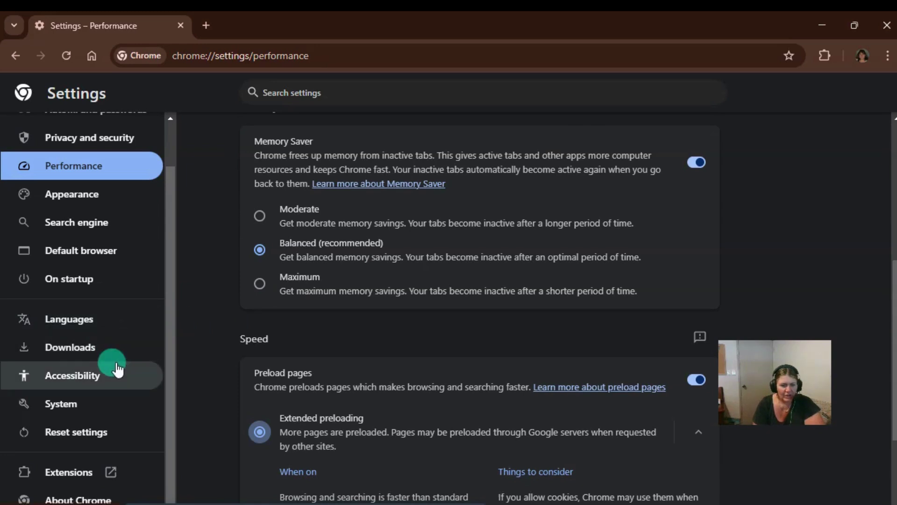
# - Open Extensions in a new tab and remove the YouTube Data Viewer with AI extension
pyautogui.click(75, 473)
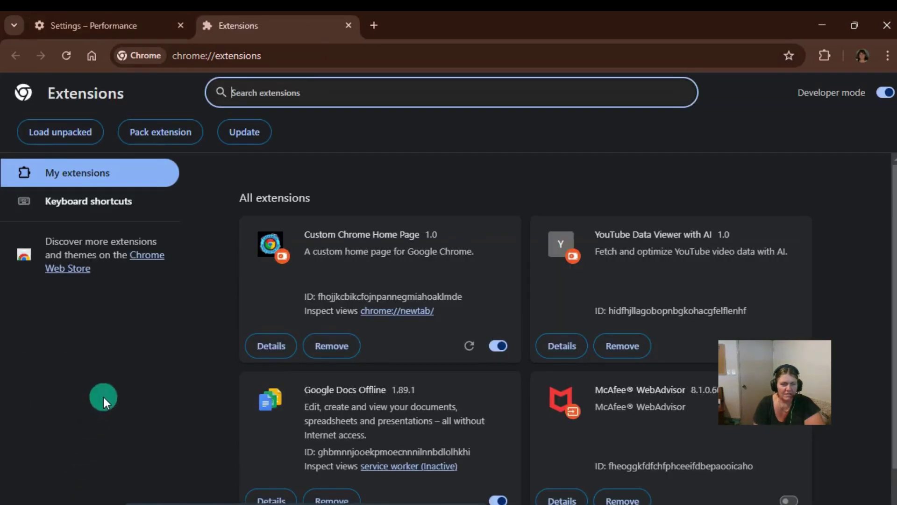
pyautogui.scroll(-1, 159, 361)
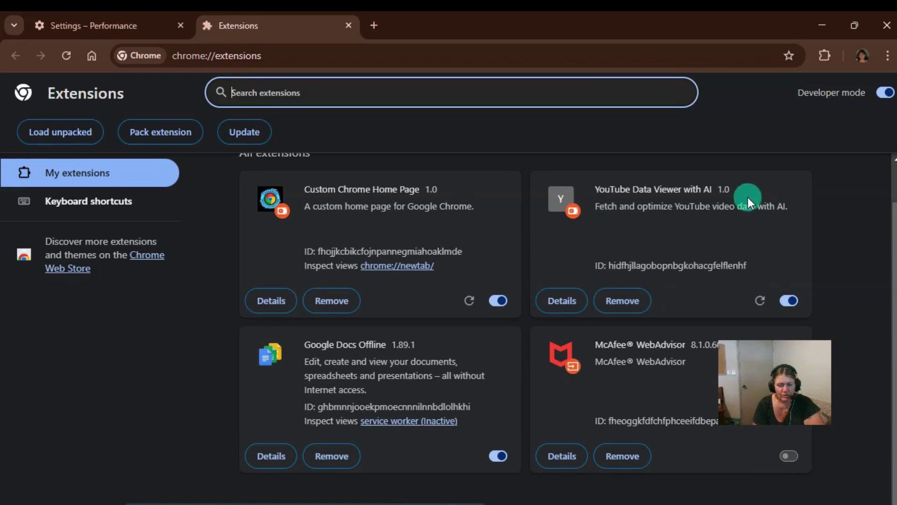
pyautogui.click(623, 301)
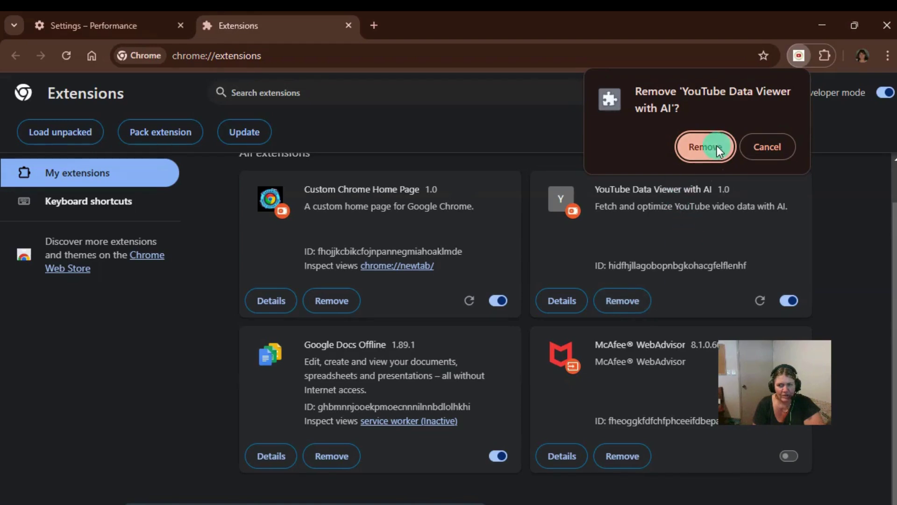
pyautogui.click(715, 149)
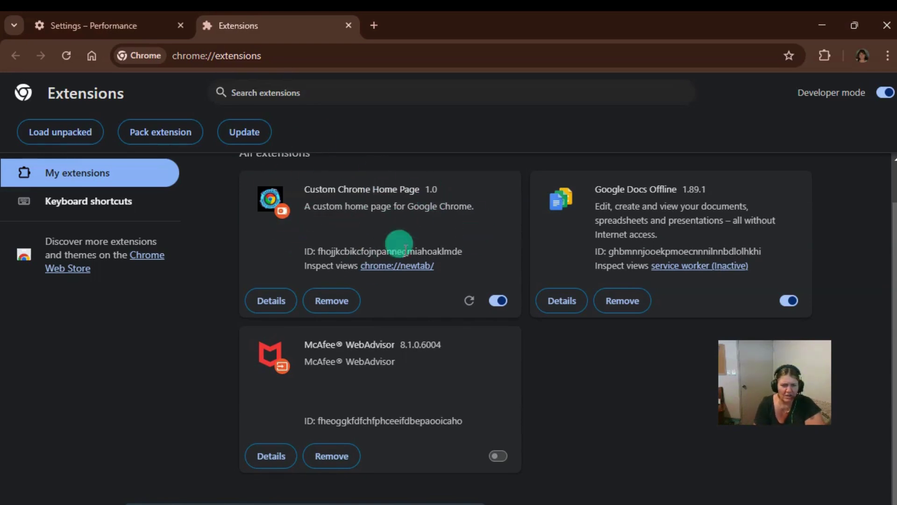
# - In a new tab, open the Custom Chrome Home Page extension's options from the Extensions popup
pyautogui.click(373, 29)
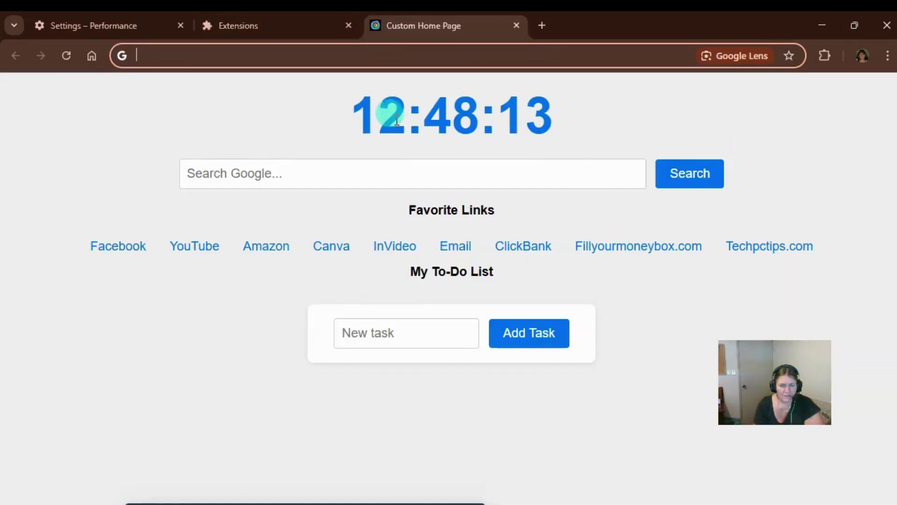
pyautogui.moveTo(355, 106); pyautogui.dragTo(481, 125)
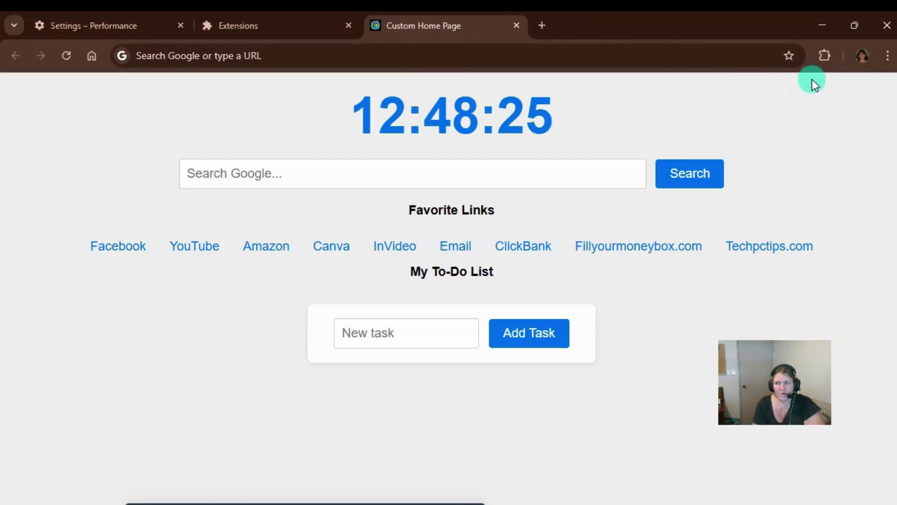
pyautogui.click(825, 56)
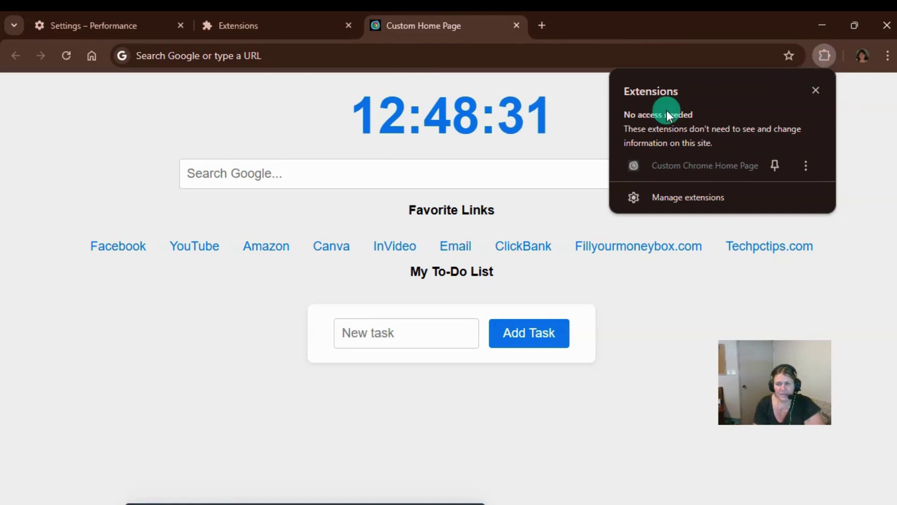
pyautogui.click(806, 165)
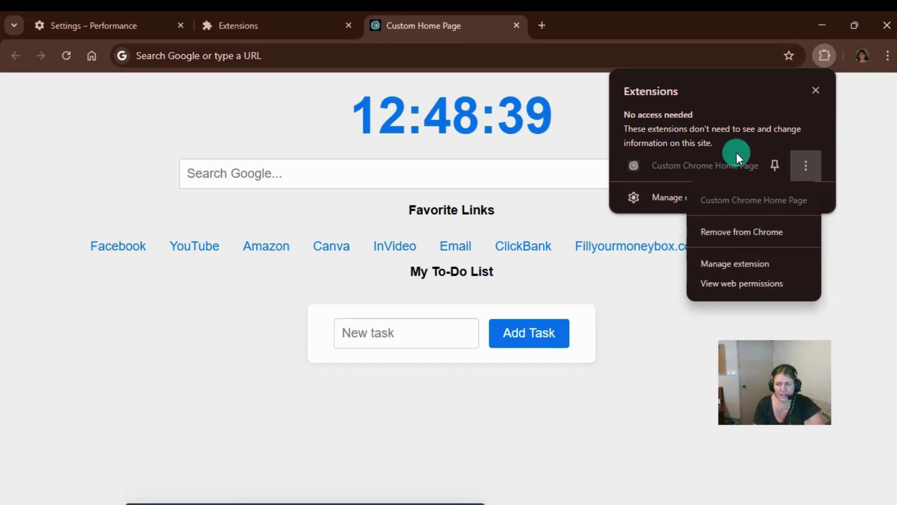
pyautogui.click(666, 197)
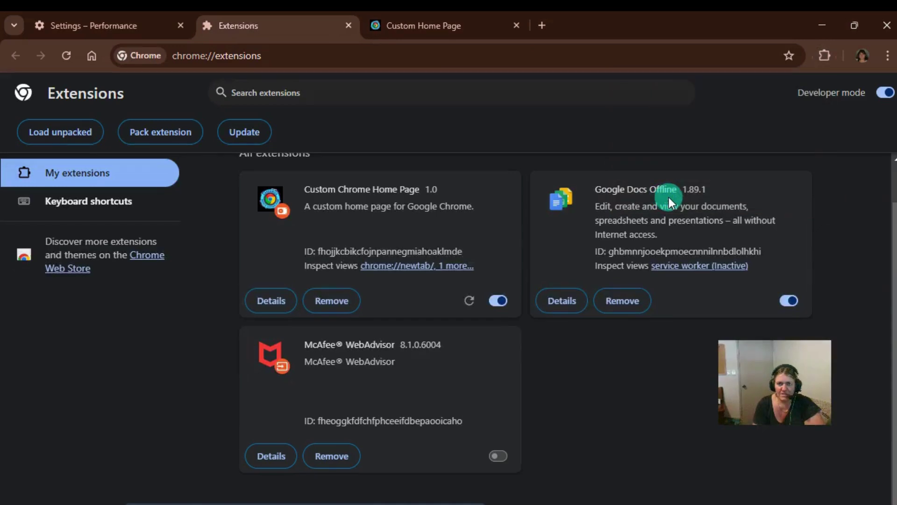
pyautogui.click(821, 57)
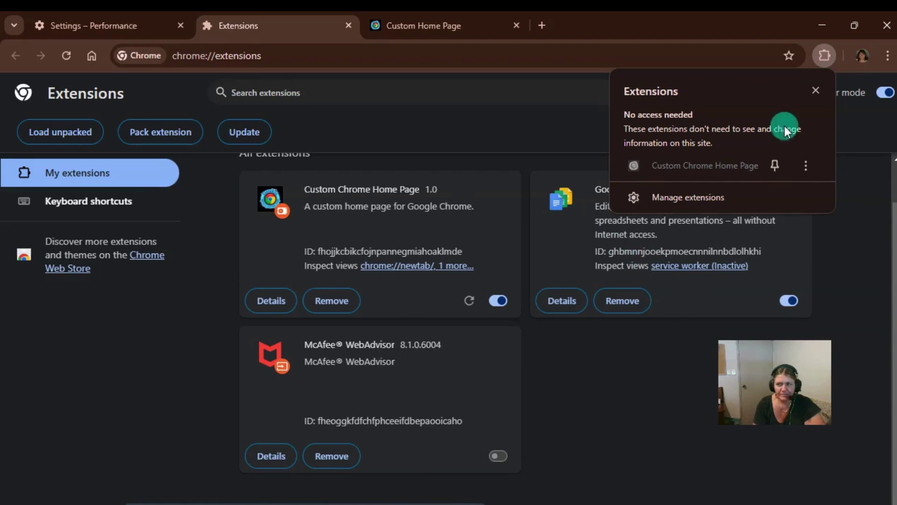
pyautogui.click(815, 90)
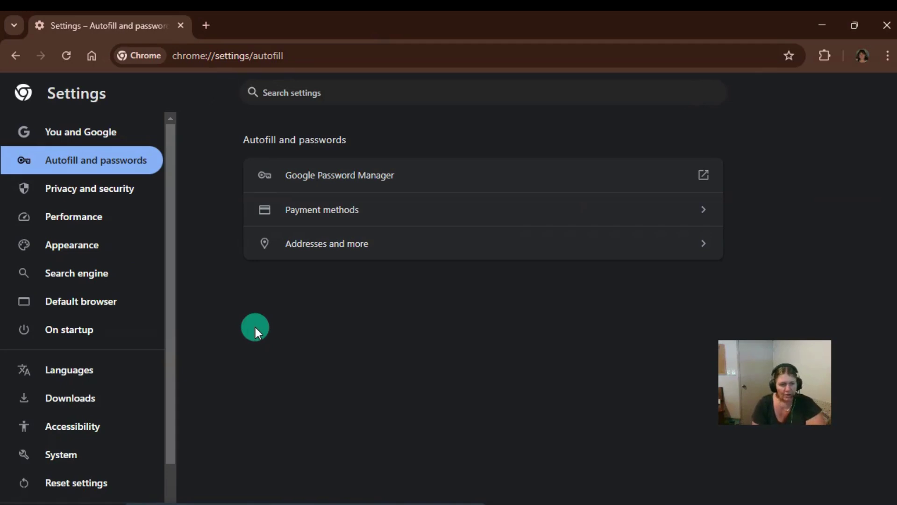
# - Open Settings from the main menu and go to the Reset settings page
pyautogui.scroll(-1, 126, 324)
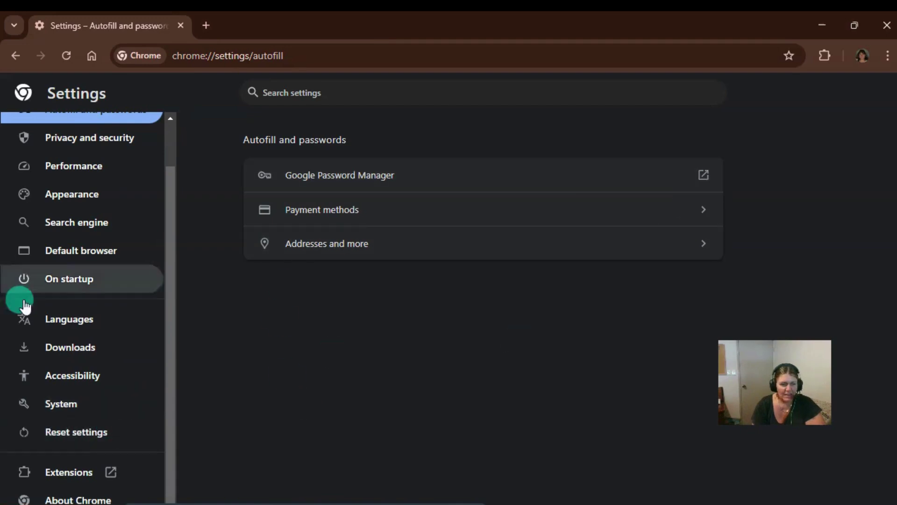
pyautogui.click(888, 56)
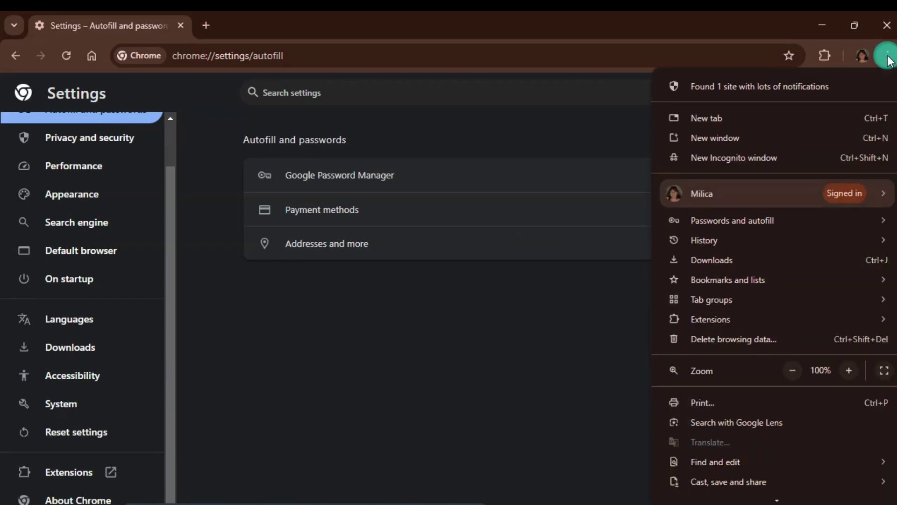
pyautogui.scroll(-3, 736, 361)
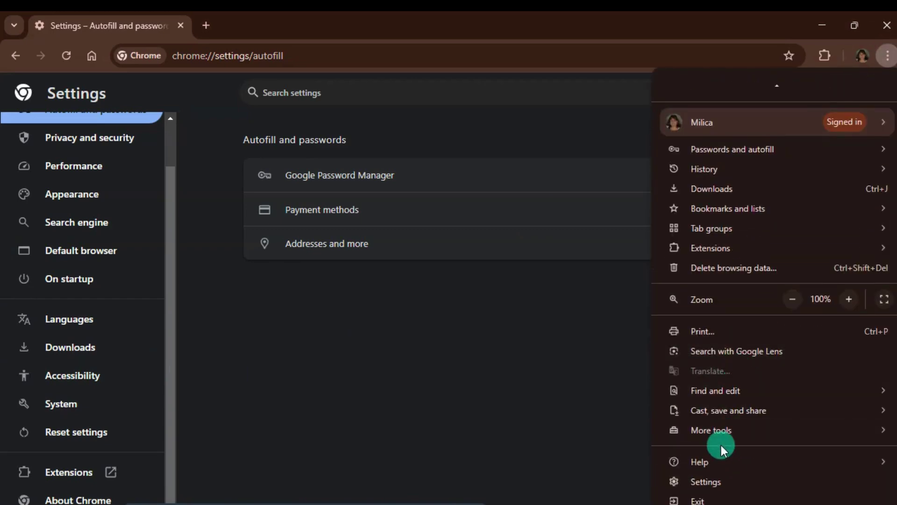
pyautogui.click(717, 476)
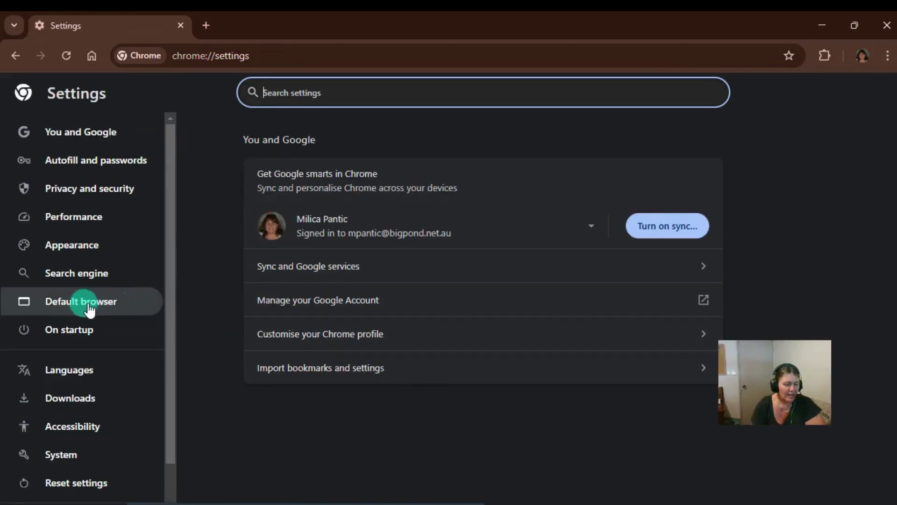
pyautogui.scroll(-1, 99, 346)
pyautogui.scroll(-1, 99, 347)
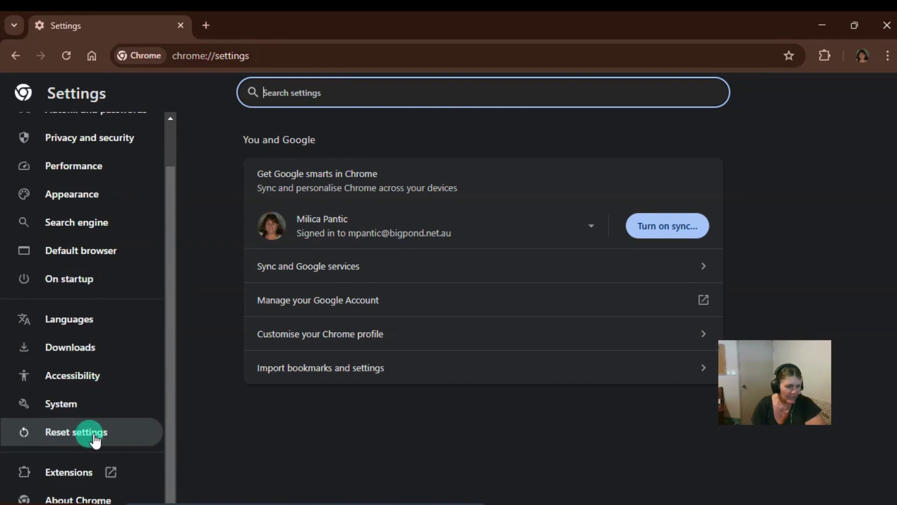
pyautogui.click(94, 437)
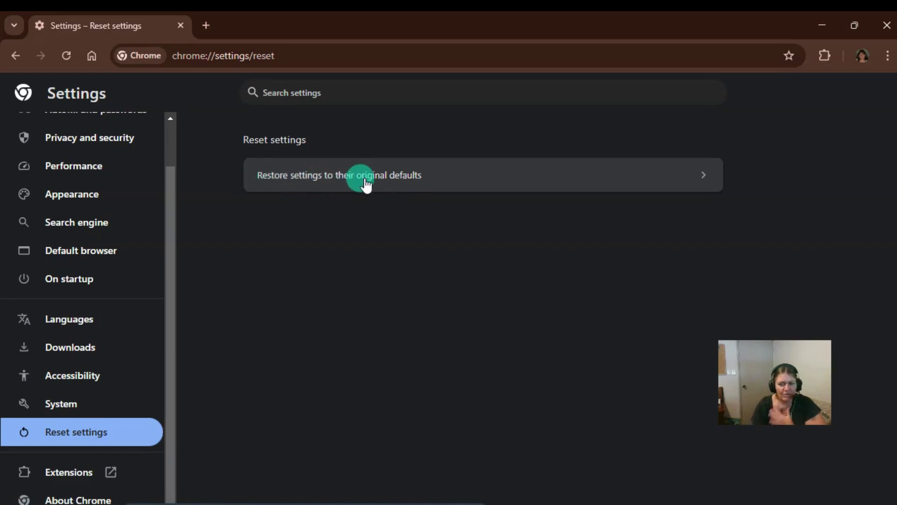
# - Review the reset dialog's cookie and extension effects, cancel it, then open Privacy and security
pyautogui.click(381, 178)
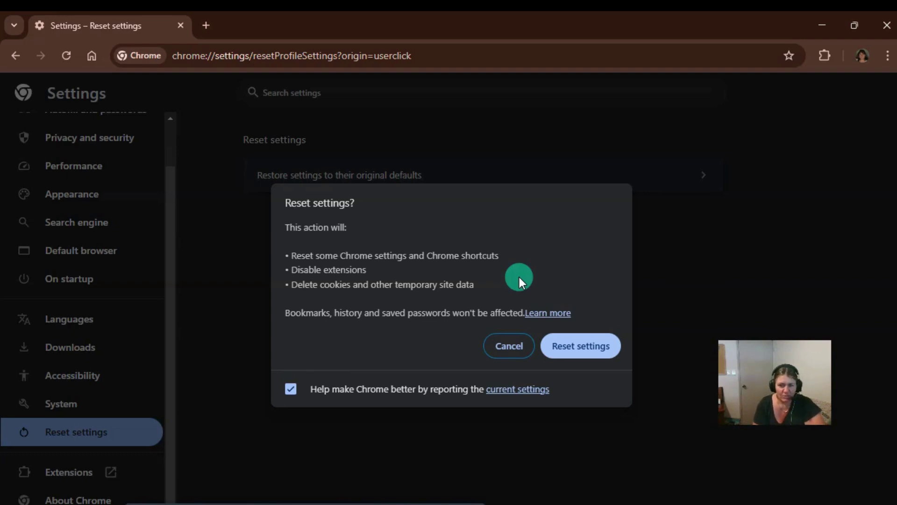
pyautogui.click(571, 350)
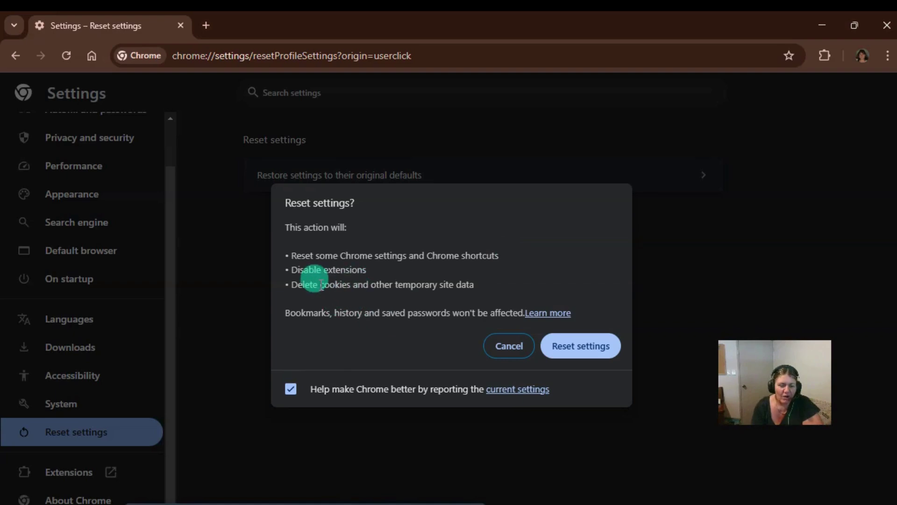
pyautogui.moveTo(297, 285); pyautogui.dragTo(475, 287)
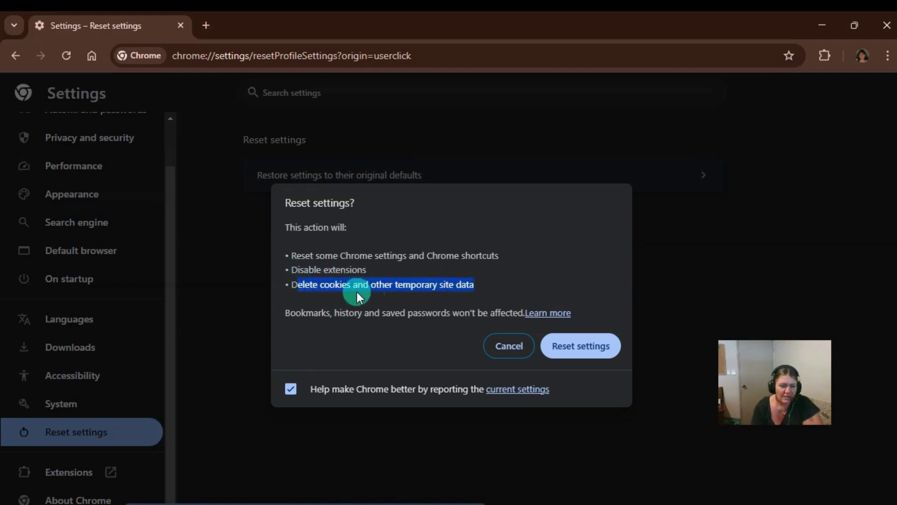
pyautogui.moveTo(287, 270); pyautogui.dragTo(364, 270)
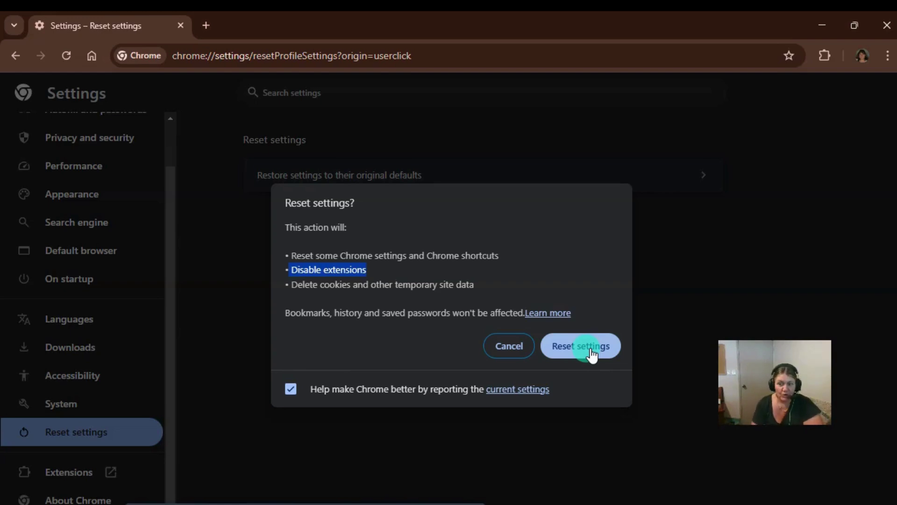
pyautogui.click(499, 345)
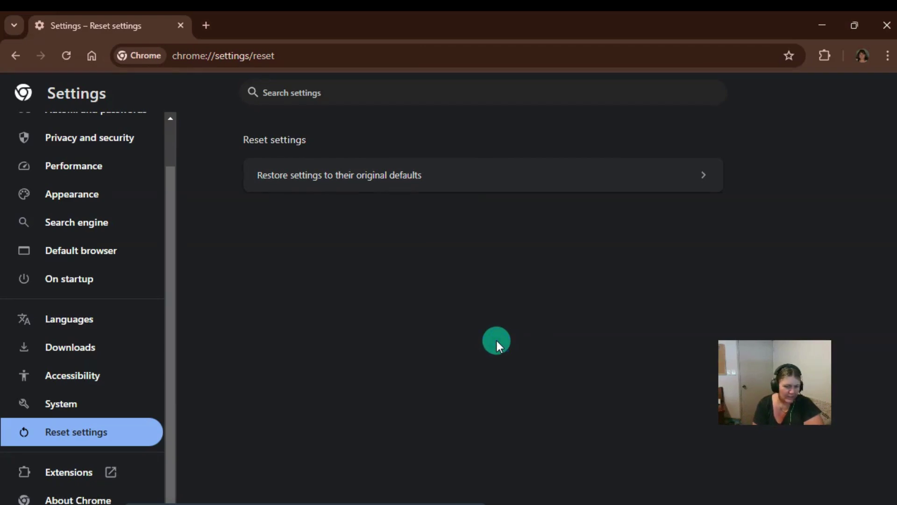
pyautogui.scroll(1, 86, 193)
pyautogui.click(87, 193)
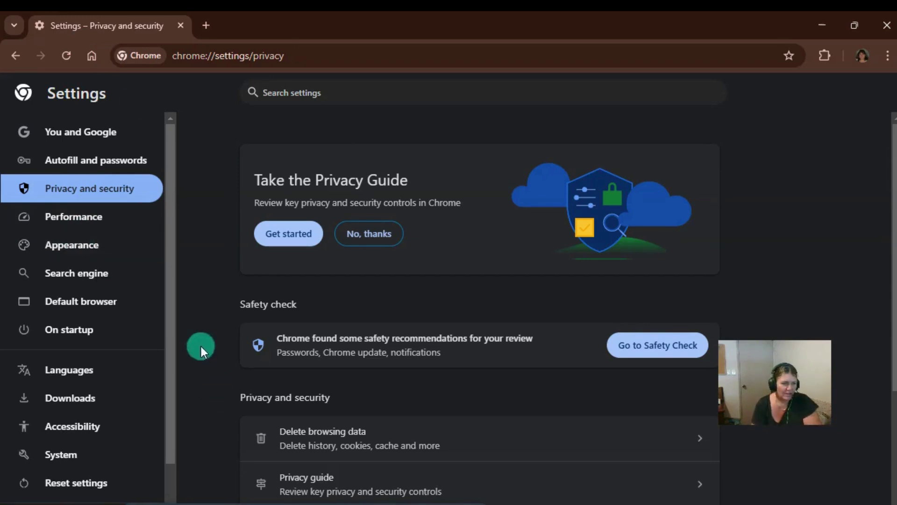
# - In Appearance settings, toggle Show tab memory usage off and back on
pyautogui.click(76, 245)
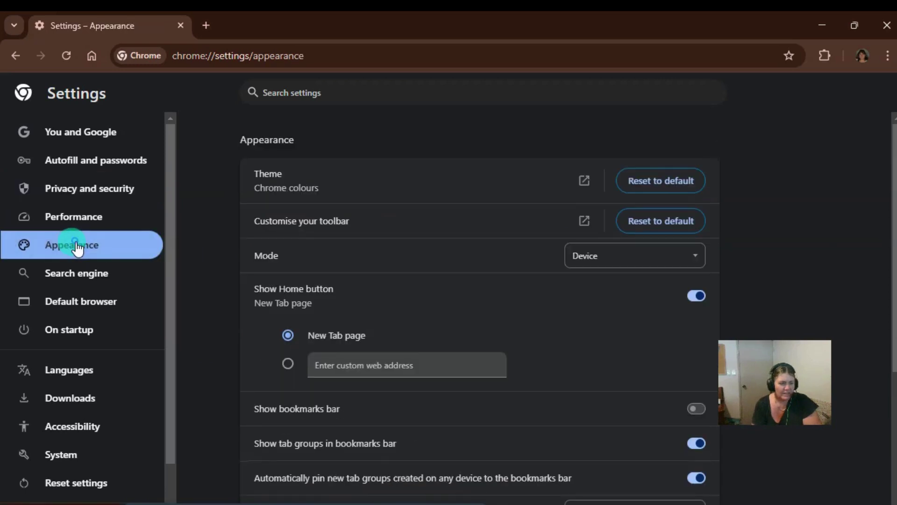
pyautogui.scroll(-5, 448, 164)
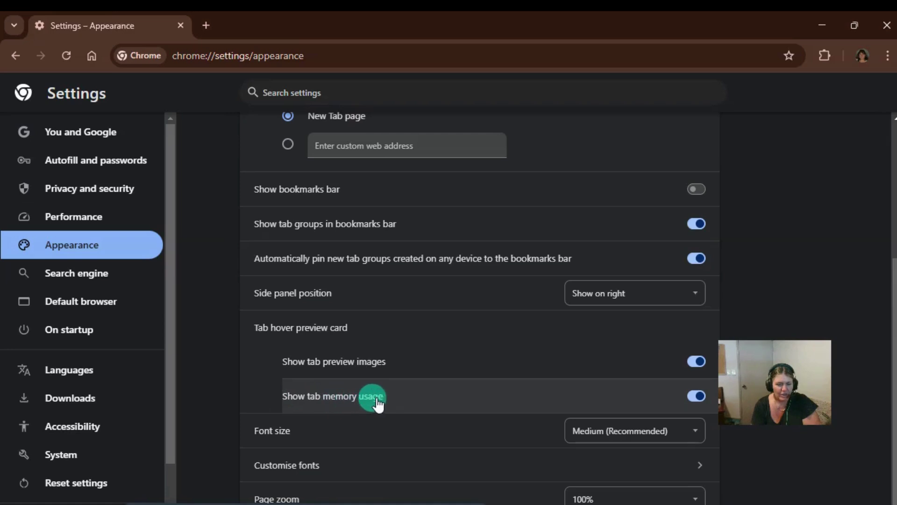
pyautogui.click(697, 401)
pyautogui.click(395, 395)
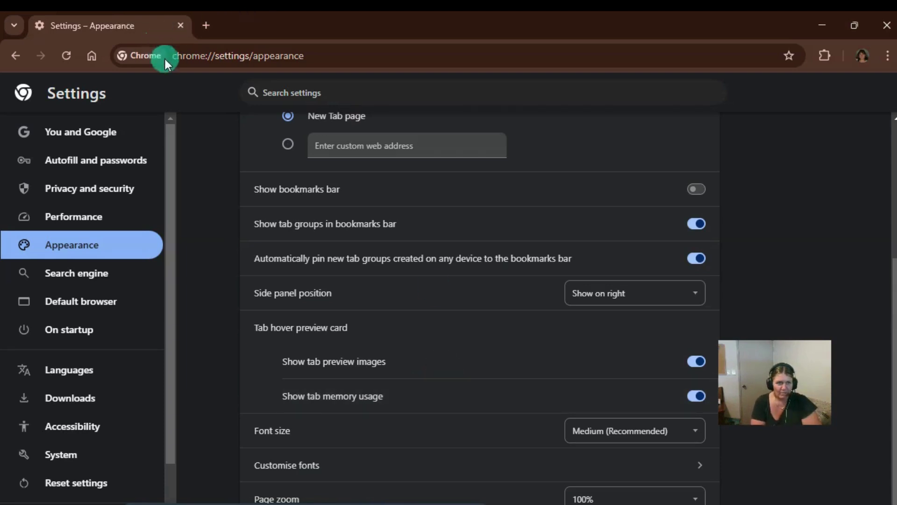
# - Open a new tab and check hover cards: 14.7 MB for it, 72.6 MB for Settings
pyautogui.click(205, 29)
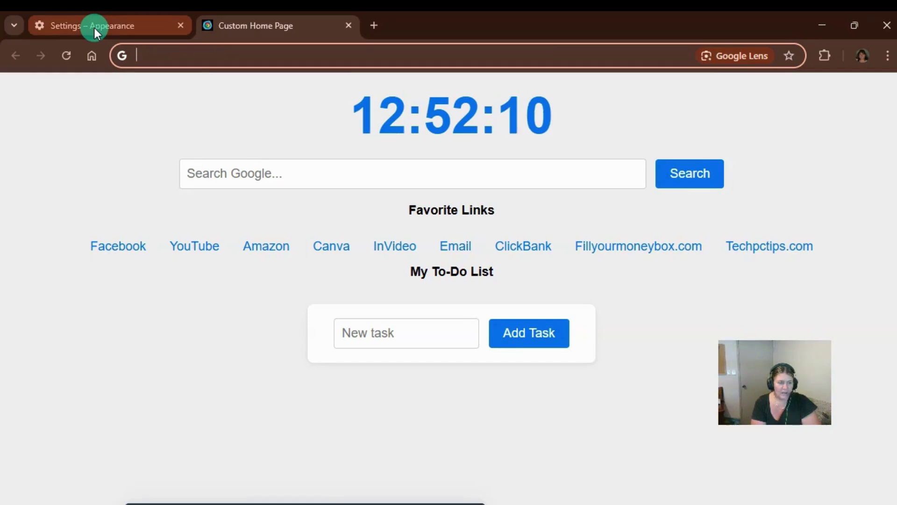
pyautogui.moveTo(129, 27)
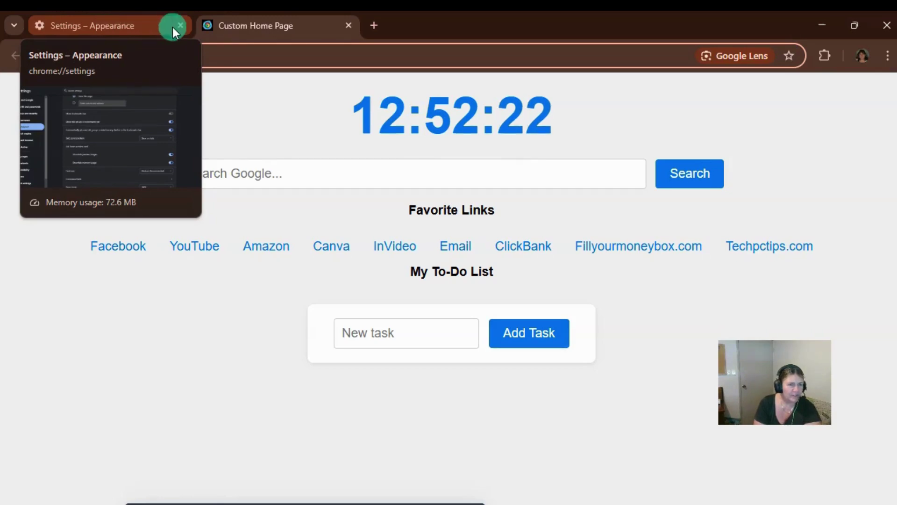
pyautogui.moveTo(262, 27)
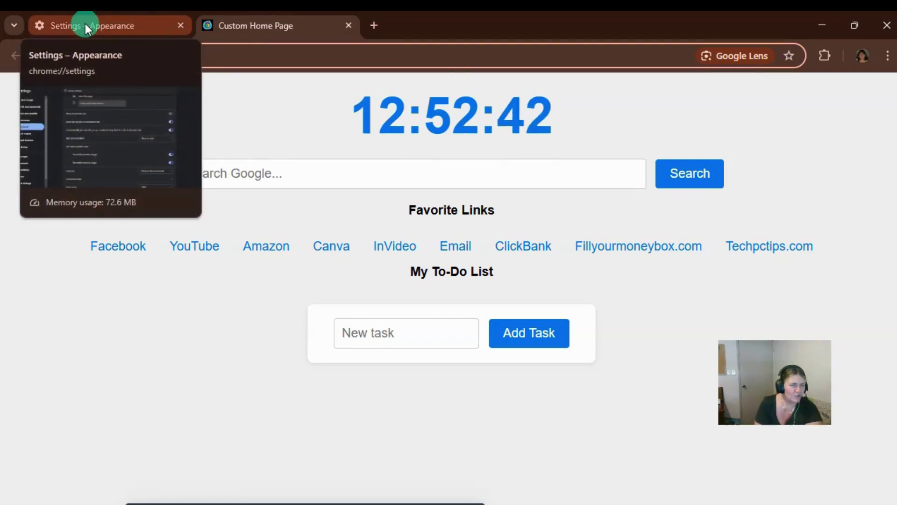
pyautogui.click(374, 25)
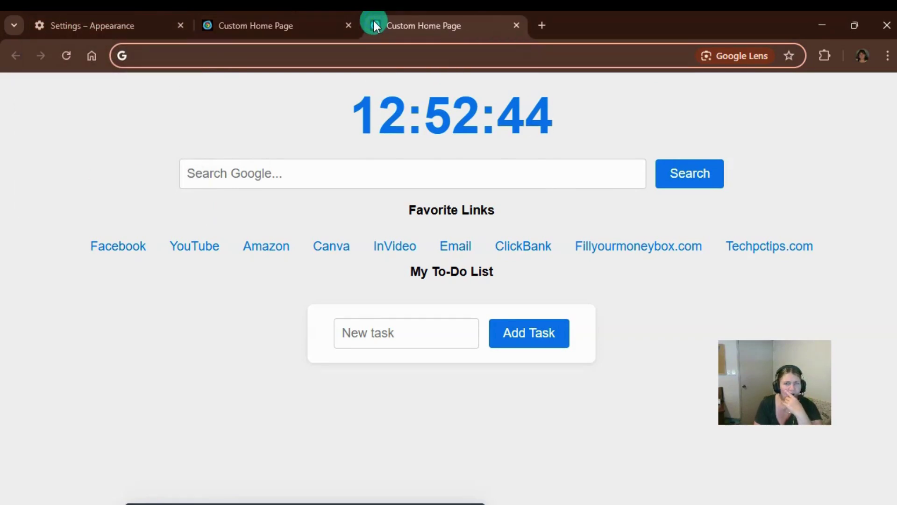
pyautogui.click(103, 245)
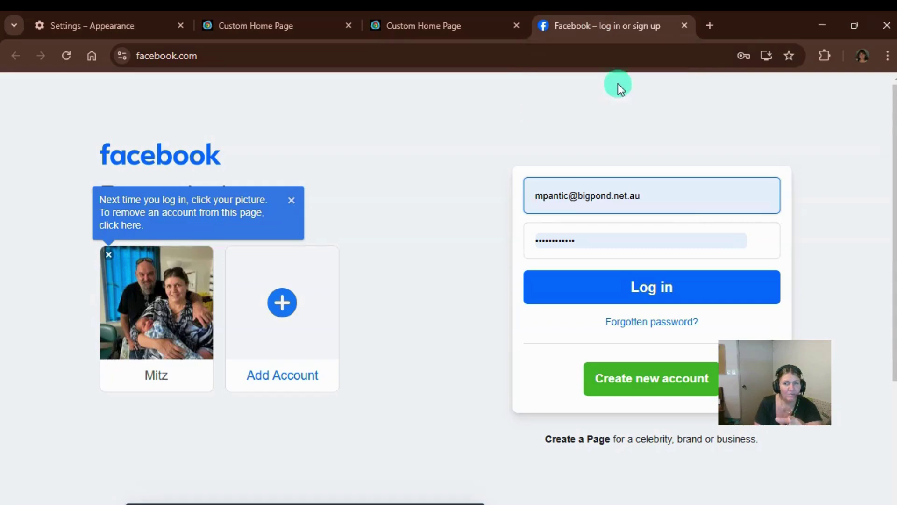
pyautogui.click(635, 287)
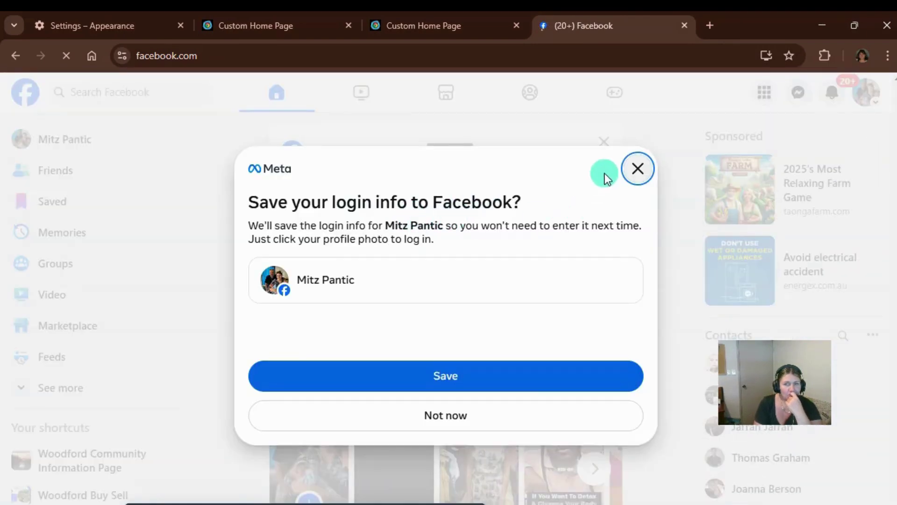
pyautogui.click(638, 169)
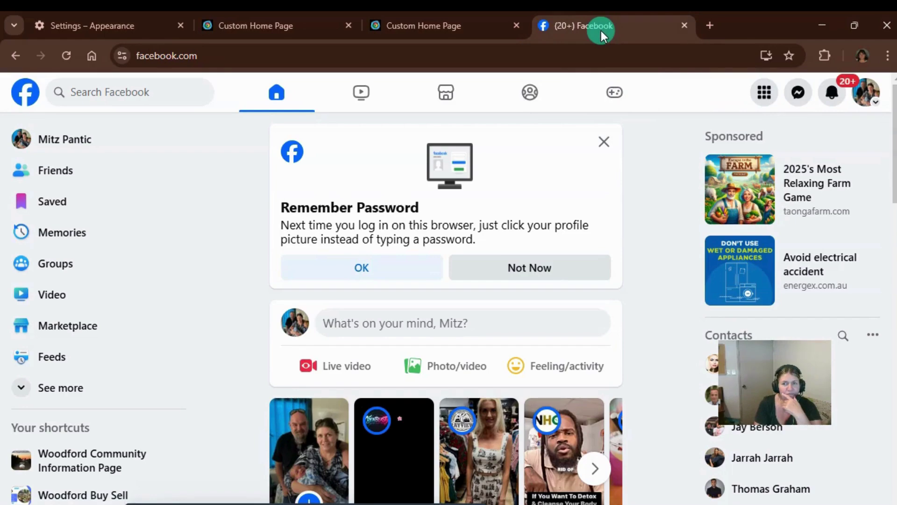
pyautogui.scroll(-6, 639, 243)
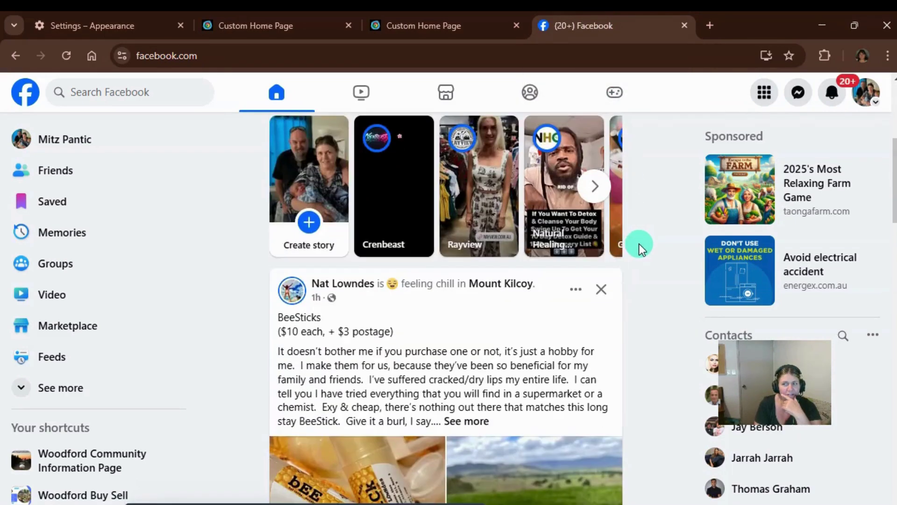
pyautogui.scroll(-10, 638, 243)
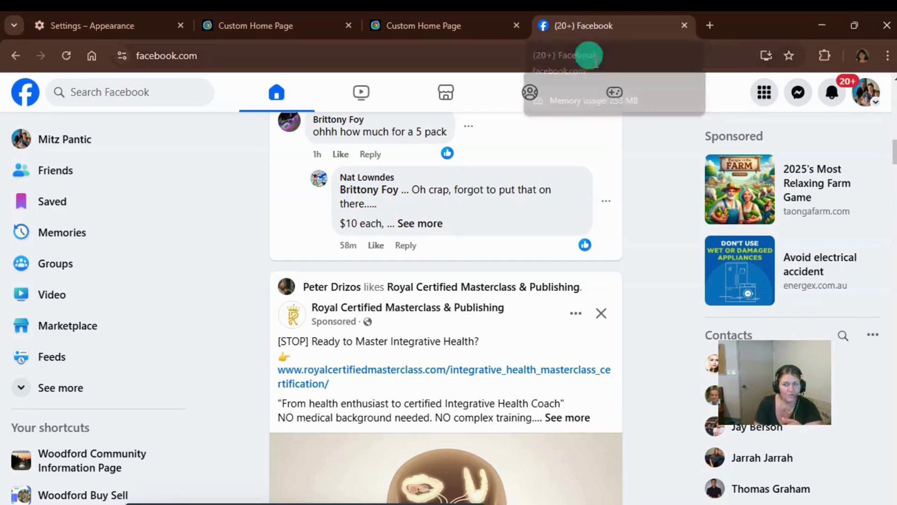
# - Check memory use of the Custom Home Page, Facebook and Settings tabs, finishing on the second Custom Home Page
pyautogui.click(421, 25)
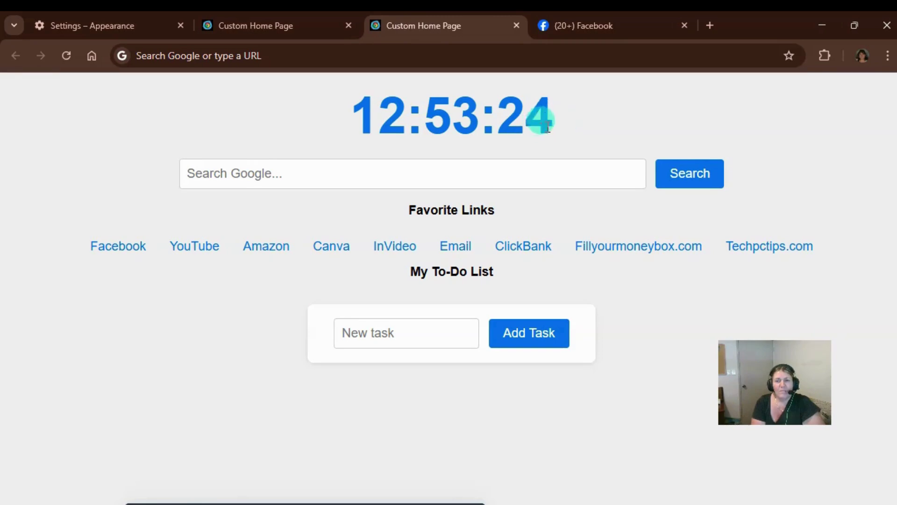
pyautogui.click(583, 28)
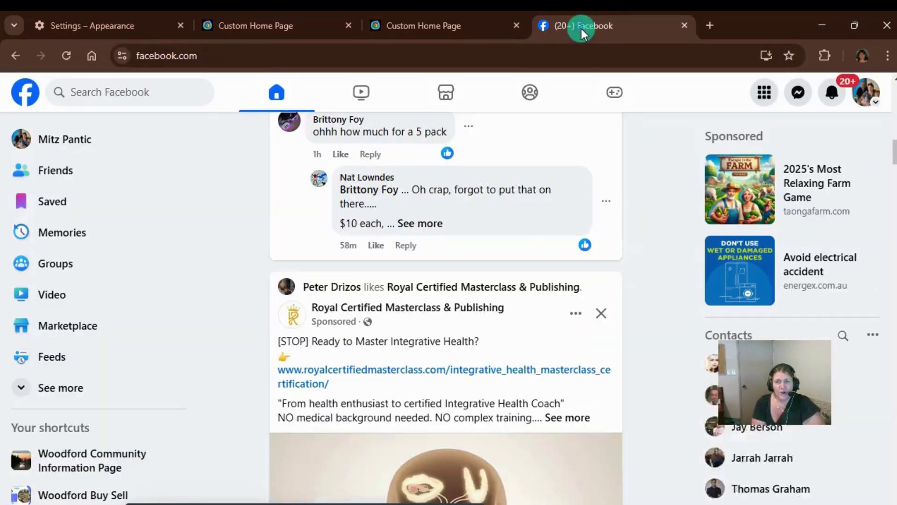
pyautogui.click(424, 25)
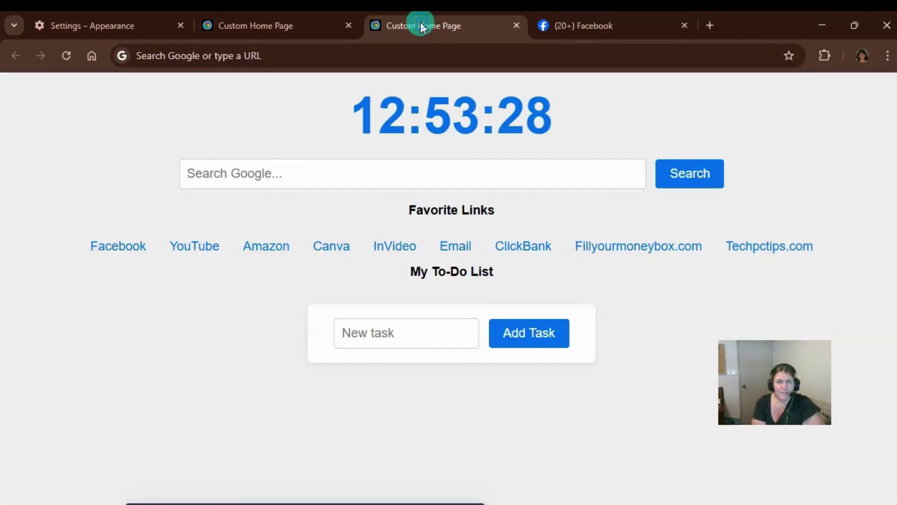
pyautogui.click(222, 29)
pyautogui.click(113, 24)
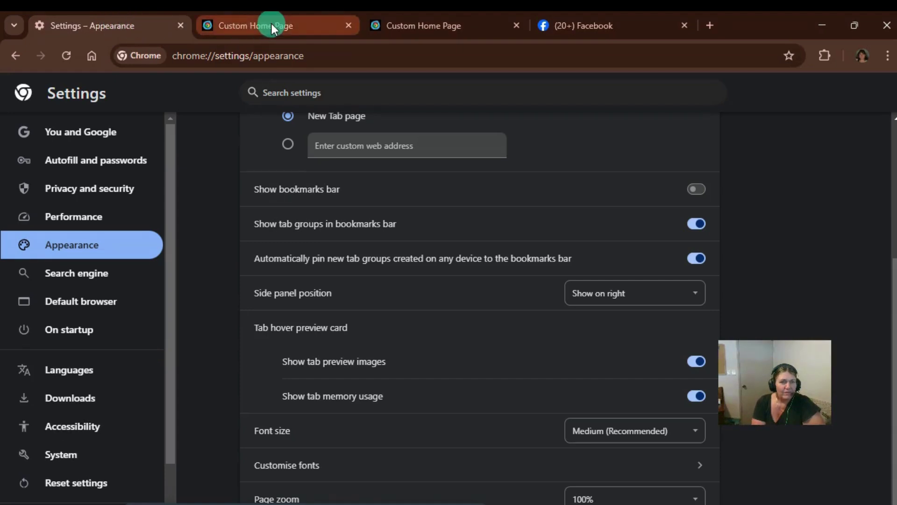
pyautogui.moveTo(289, 24)
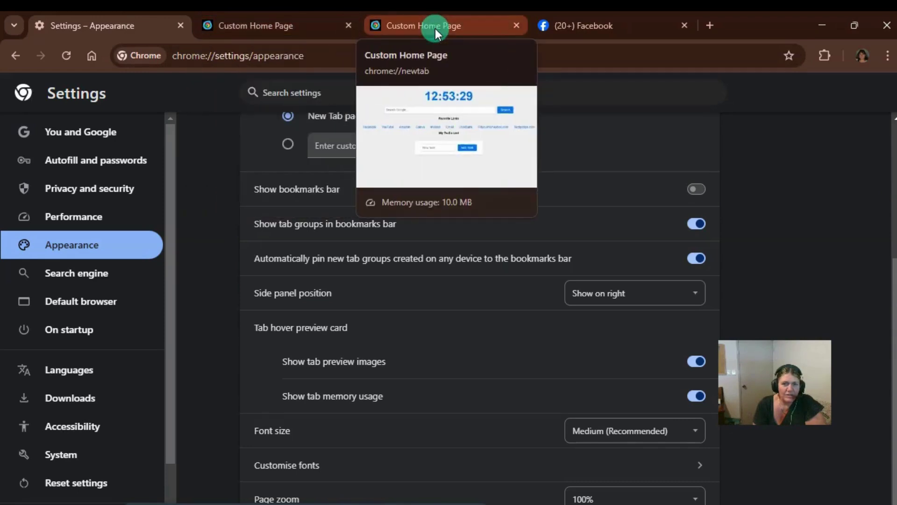
pyautogui.moveTo(610, 24)
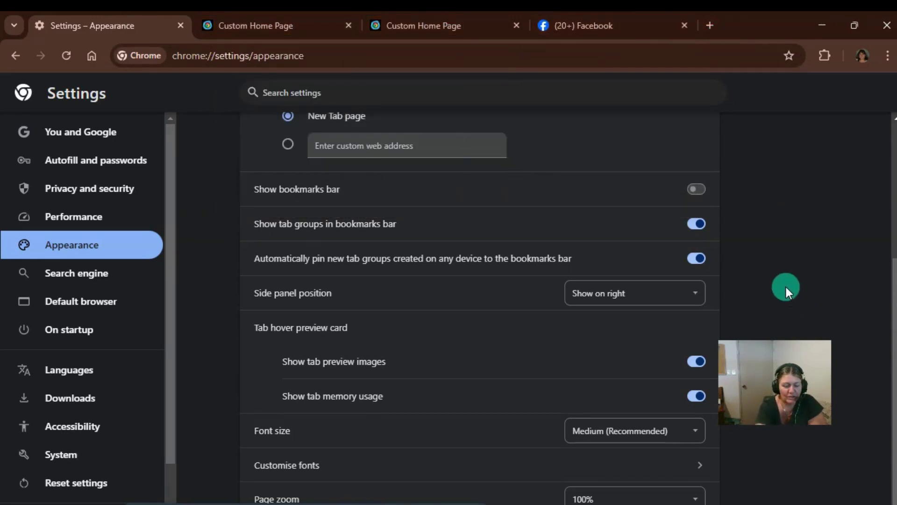
pyautogui.hotkey('ctrl', 'Tab')
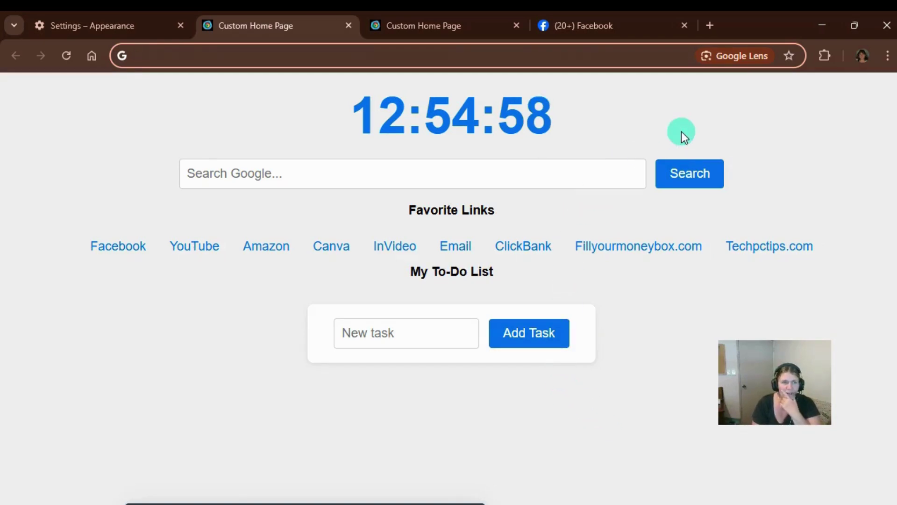
# - In Settings > System, leave 'Use graphics acceleration when available' switched off
pyautogui.click(91, 27)
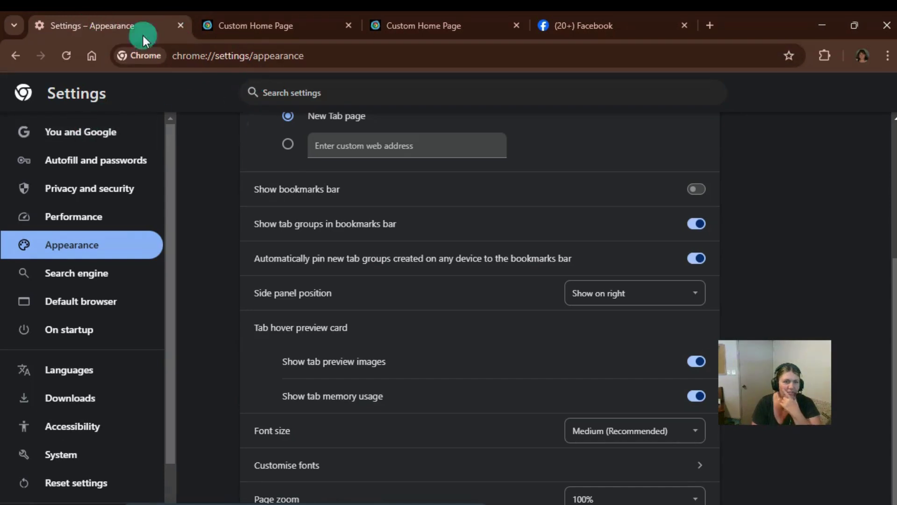
pyautogui.scroll(5, 357, 399)
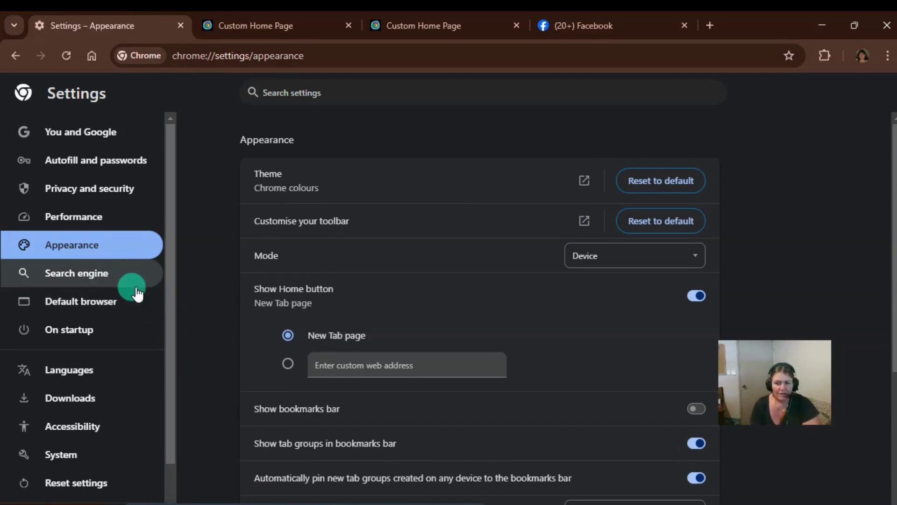
pyautogui.scroll(-1, 100, 280)
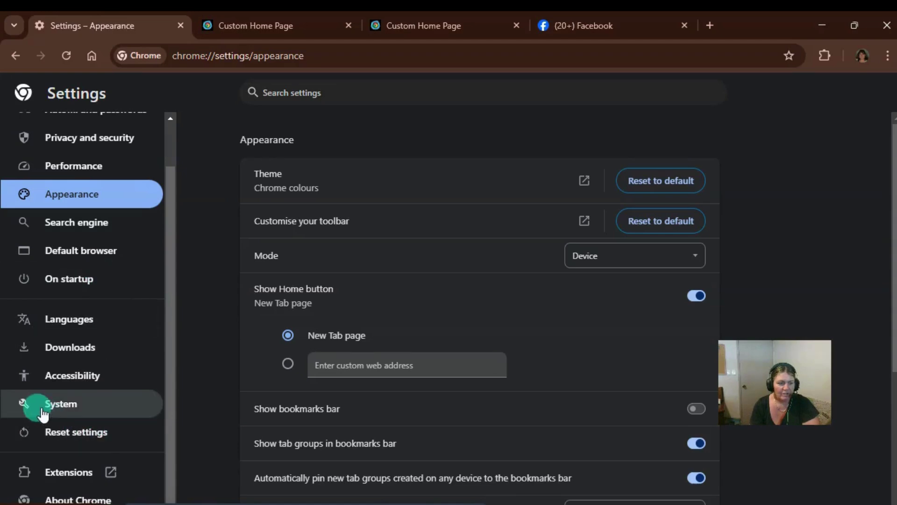
pyautogui.click(61, 406)
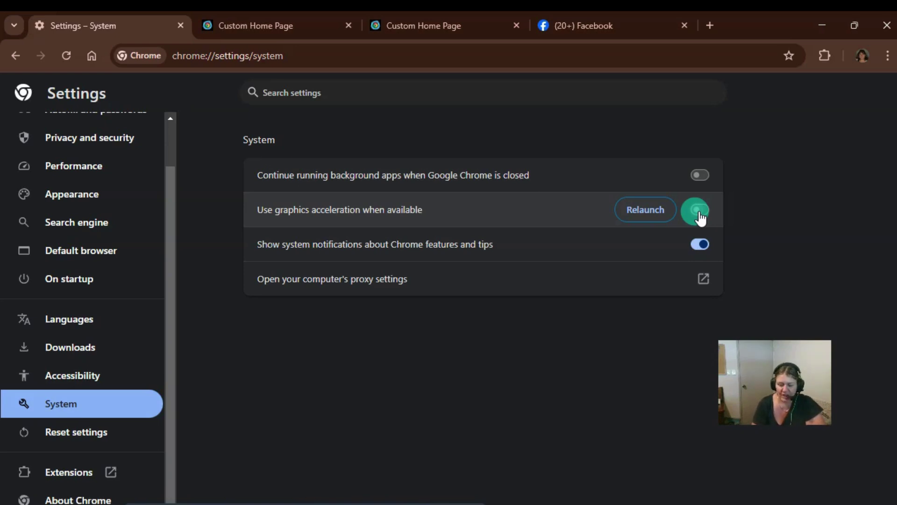
pyautogui.click(700, 214)
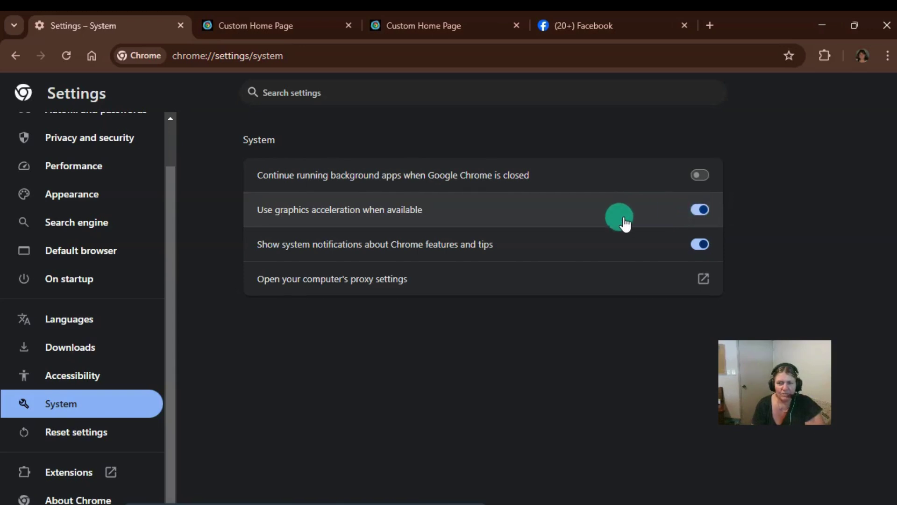
pyautogui.click(696, 212)
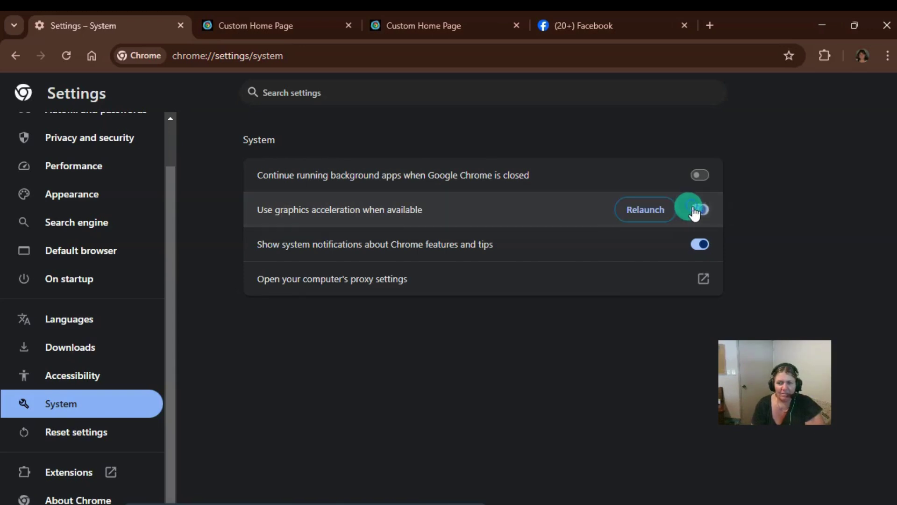
# - Relaunch Chrome, then switch 'Use graphics acceleration when available' back on in System settings
pyautogui.click(651, 213)
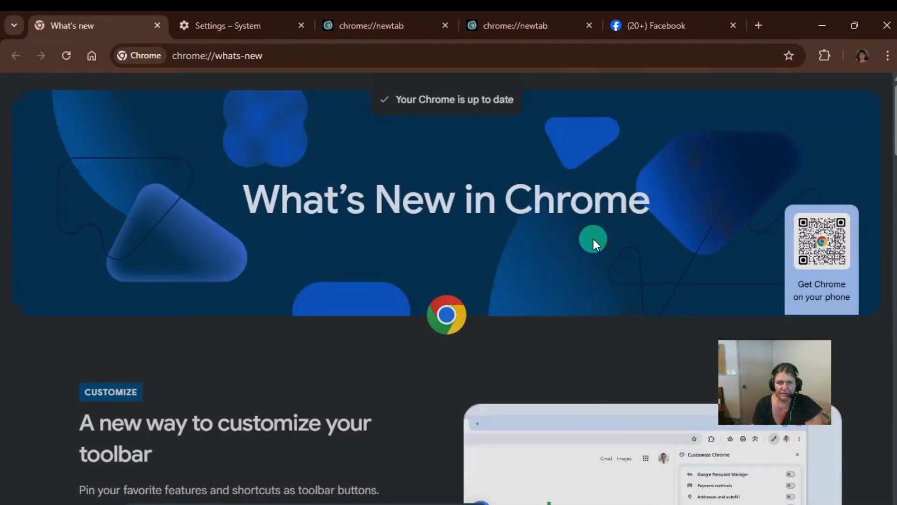
pyautogui.click(206, 27)
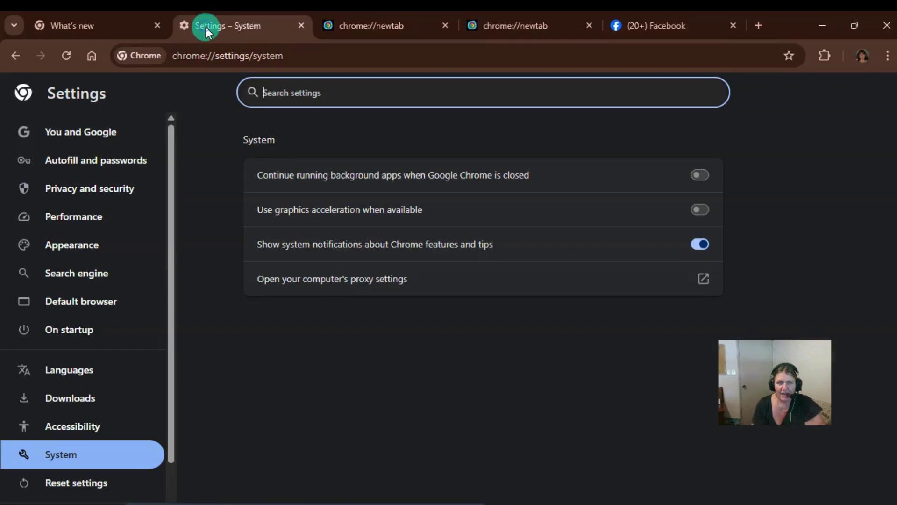
pyautogui.click(700, 210)
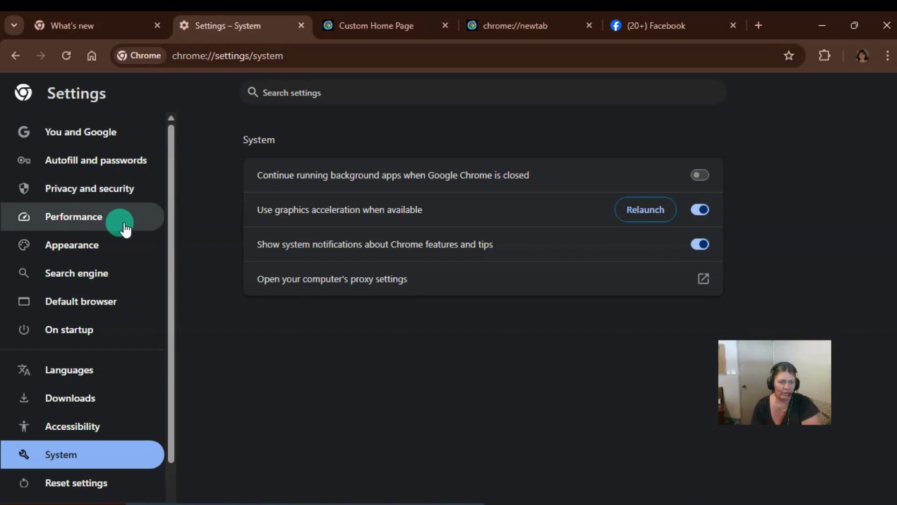
# - Go from Privacy and security into Site settings and scroll to the Content section
pyautogui.click(90, 189)
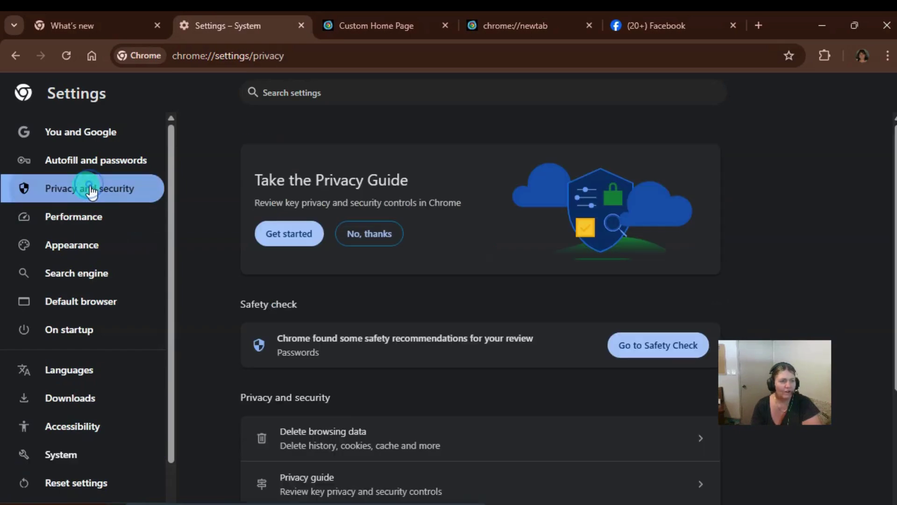
pyautogui.scroll(-4, 217, 281)
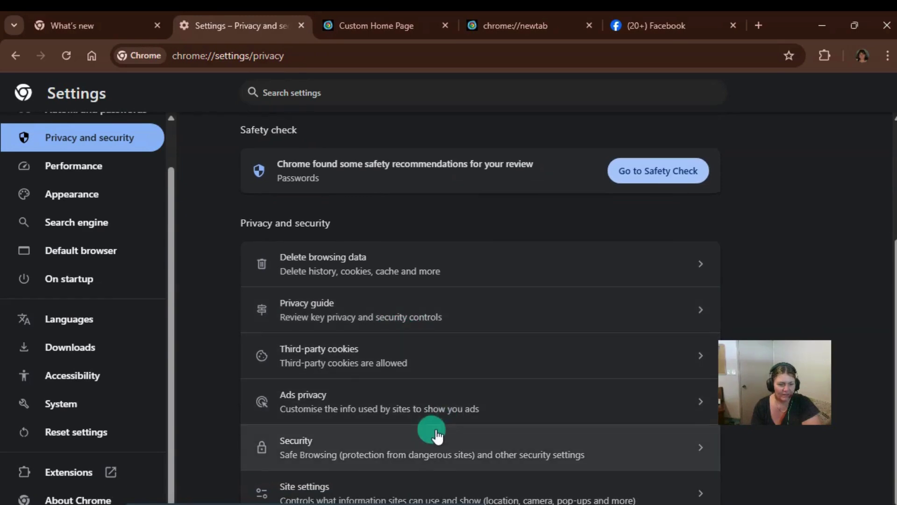
pyautogui.click(324, 487)
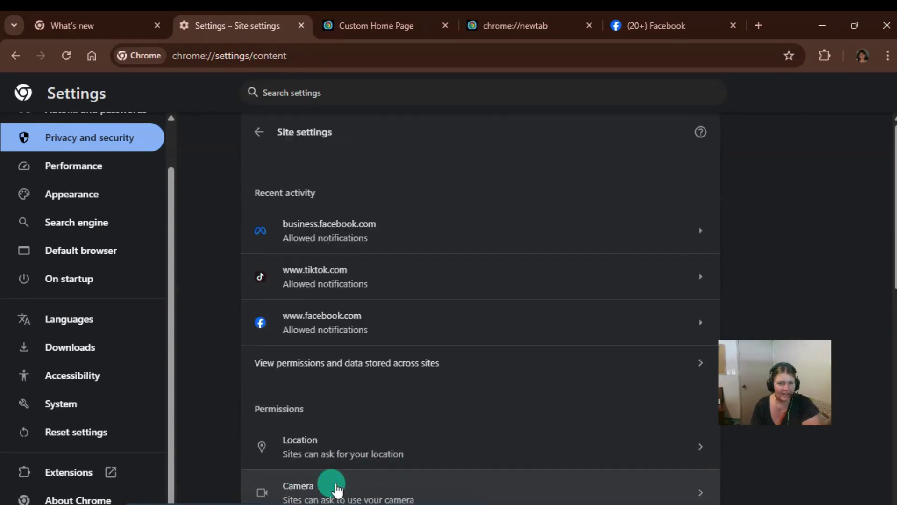
pyautogui.scroll(-7, 448, 369)
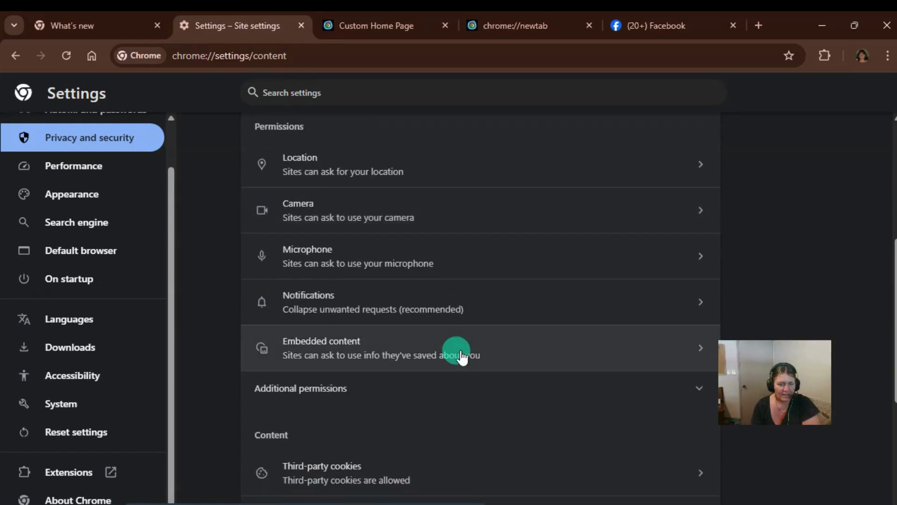
pyautogui.scroll(-4, 462, 357)
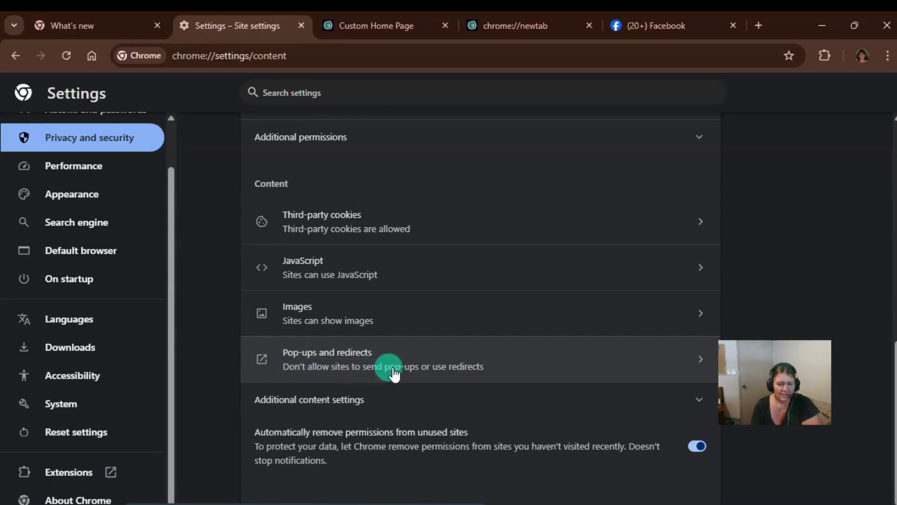
# - Confirm 'Don't allow sites to send pop-ups or use redirects' is selected under Pop-ups and redirects
pyautogui.click(467, 373)
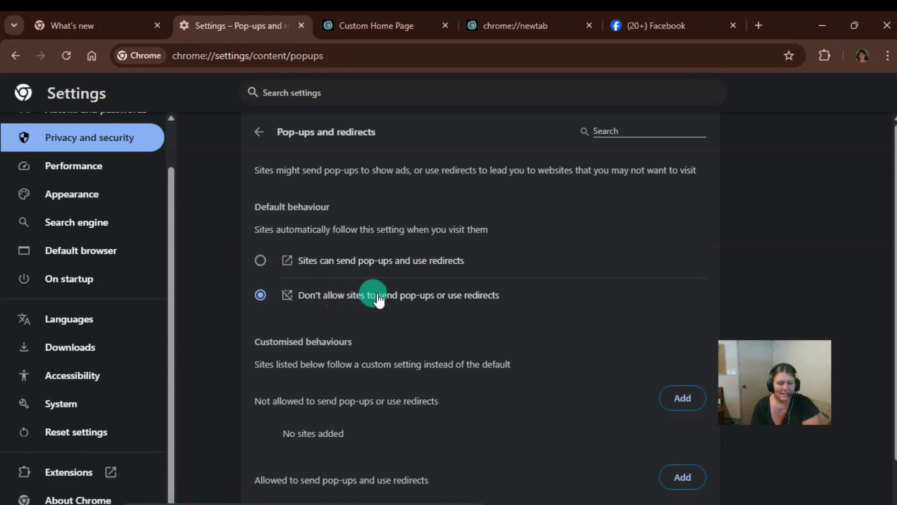
pyautogui.scroll(-1, 564, 325)
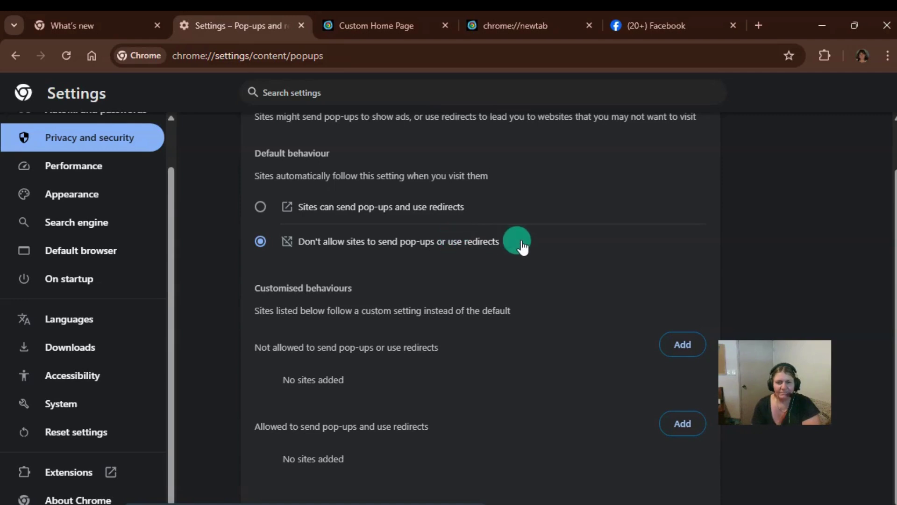
pyautogui.scroll(1, 593, 206)
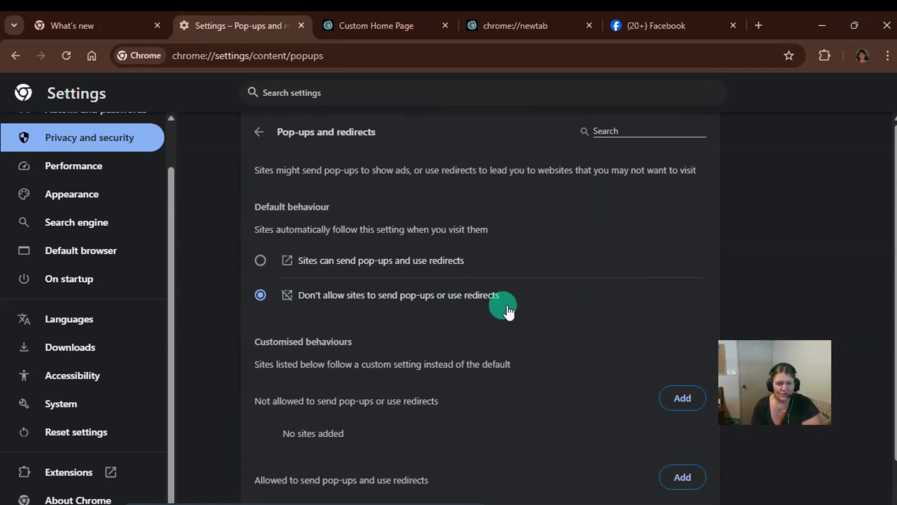